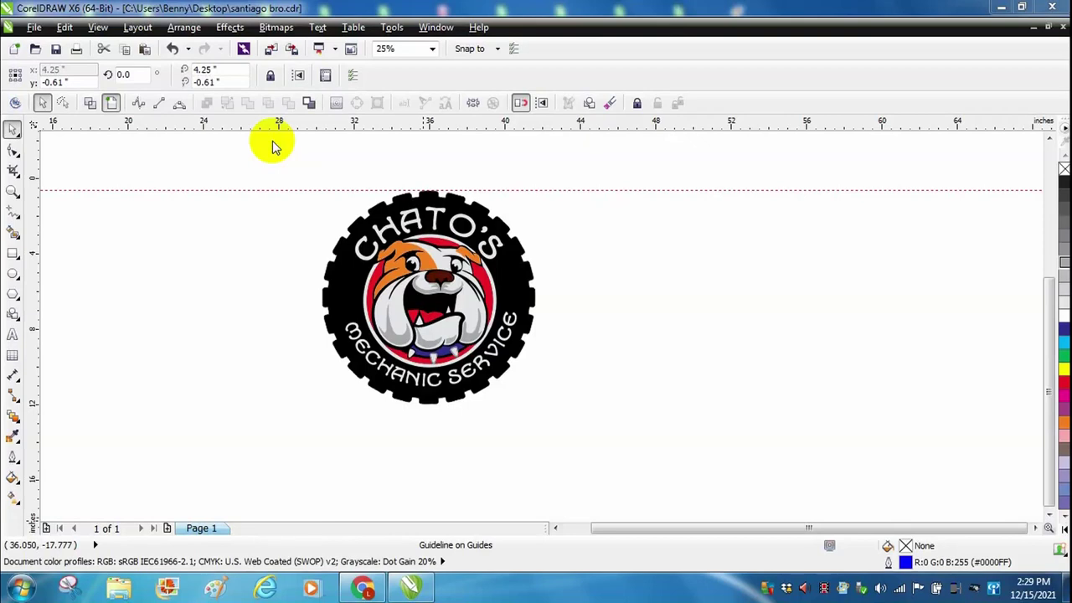
Copy the entire bulldog logo to the empty area on its right, level with the original.
left_click_drag(293, 180, 600, 420)
left_click_drag(423, 296, 894, 305)
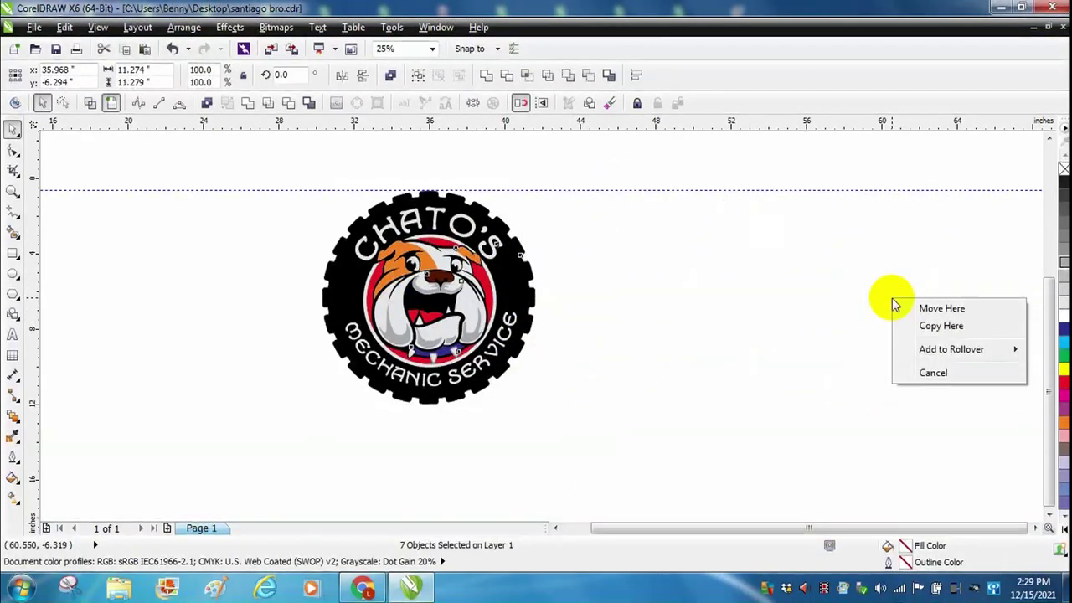
left_click(900, 322)
left_click(742, 352)
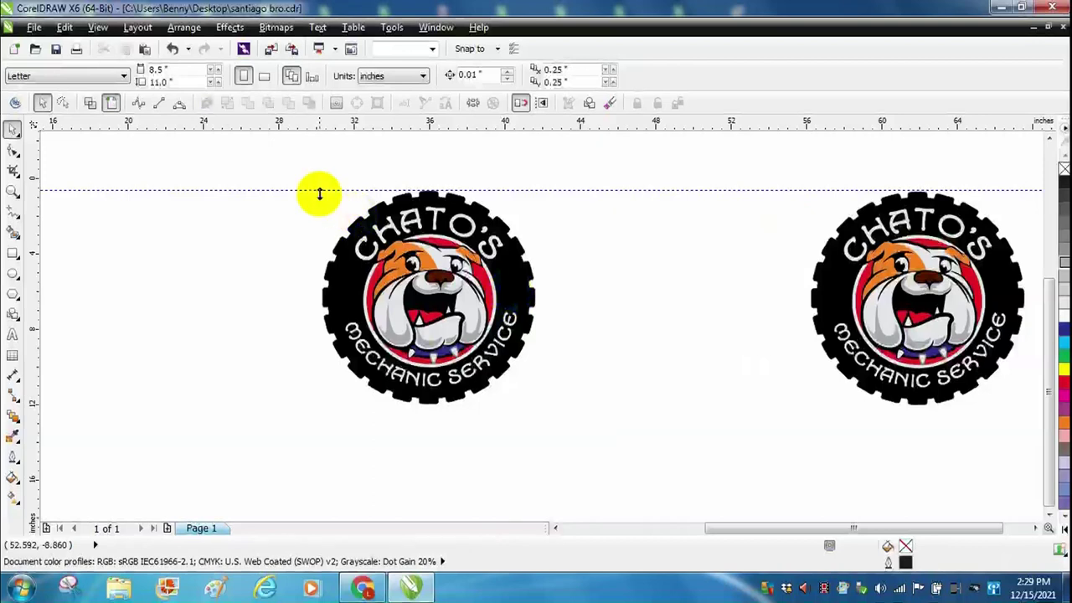
Move the whole original logo left to about x 25 inches, keeping it level with the copy.
left_click_drag(299, 175, 606, 449)
left_click_drag(432, 284, 233, 281)
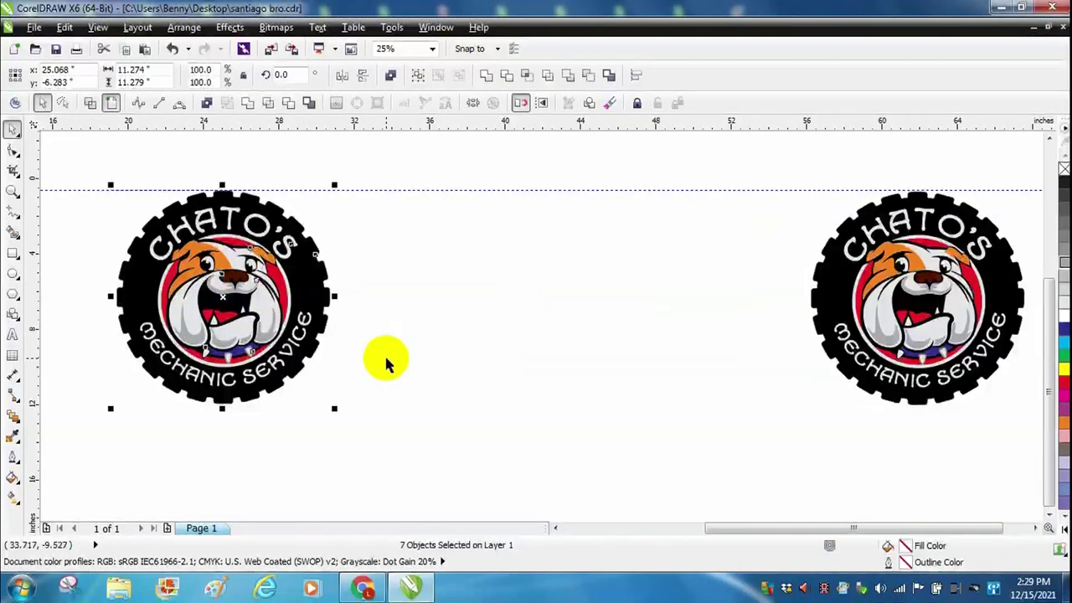
left_click(576, 433)
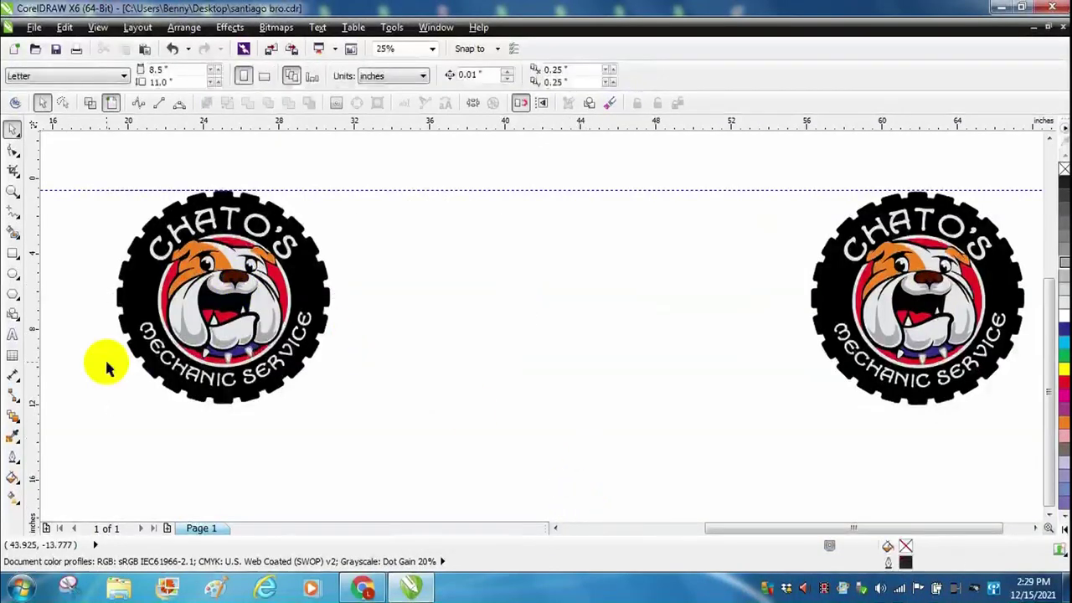
Draw a rectangle about 1.58 by 1.33 inches between the two logos and fill it with black.
left_click(13, 253)
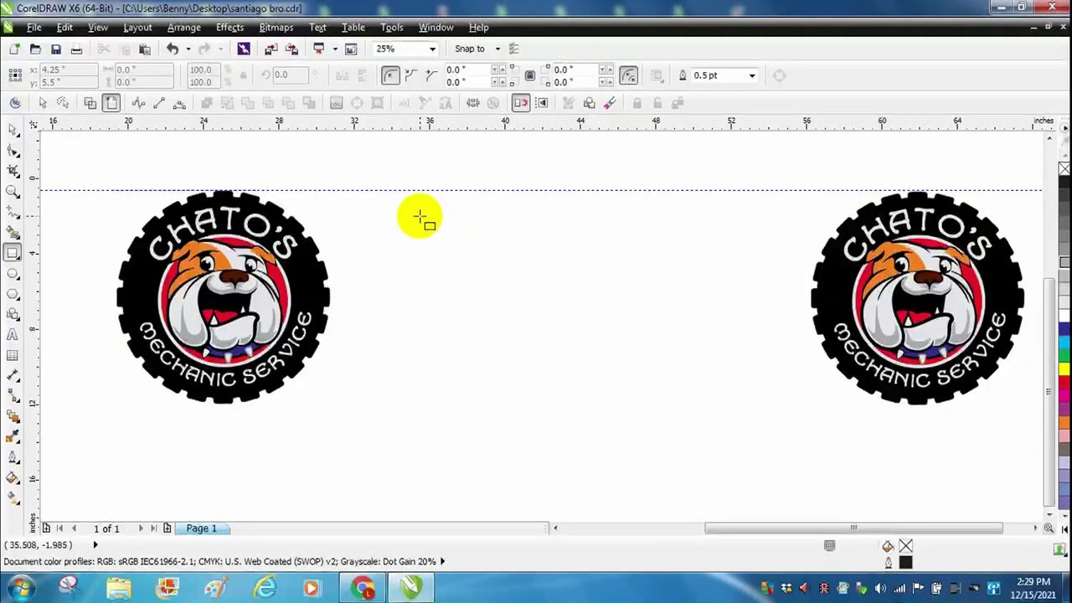
left_click_drag(420, 217, 449, 243)
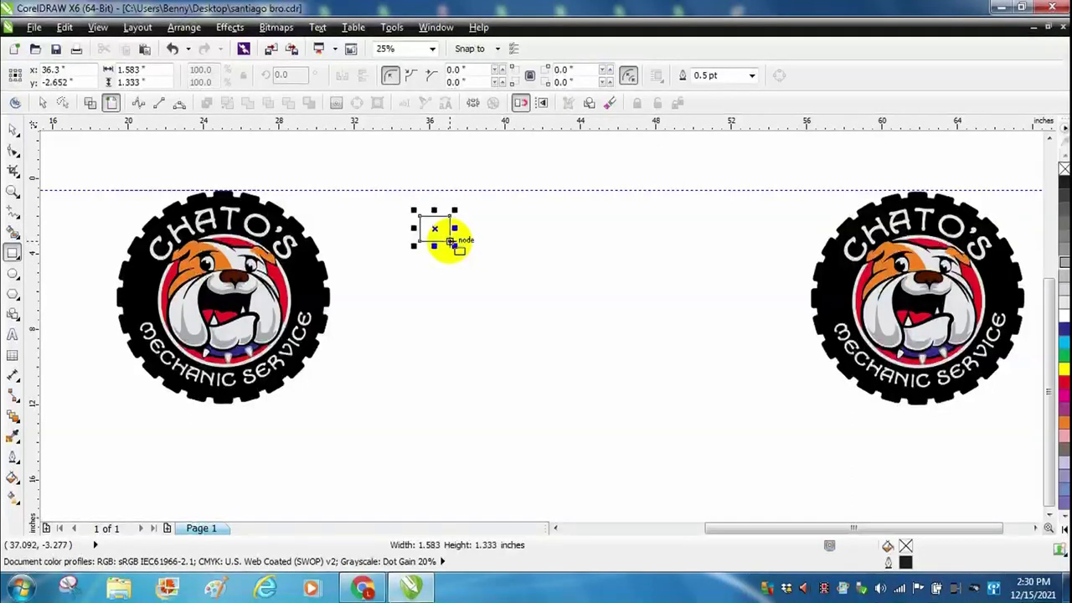
left_click(13, 132)
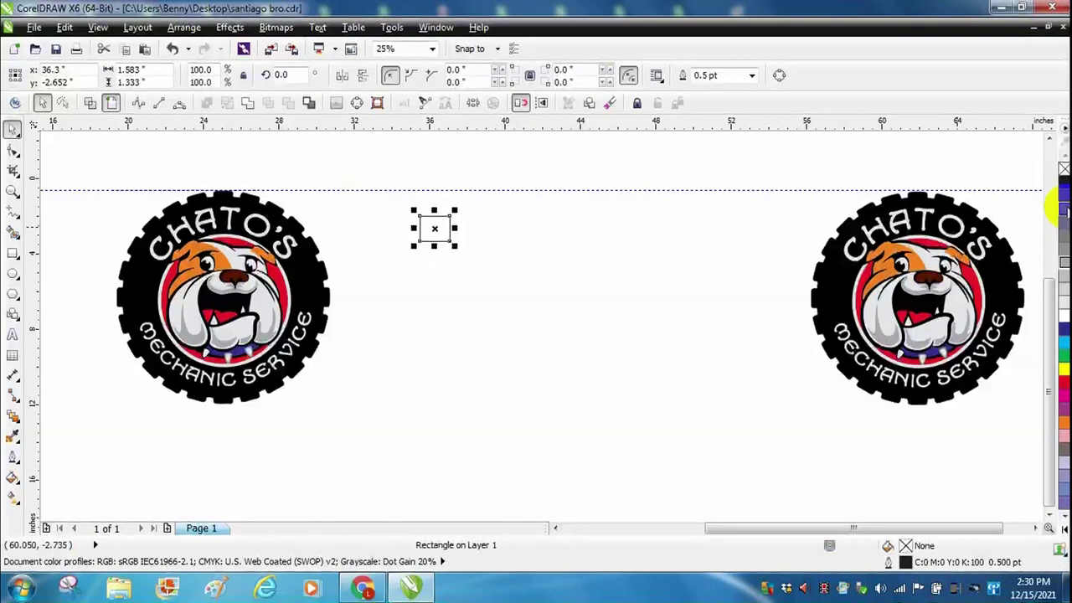
left_click(1062, 181)
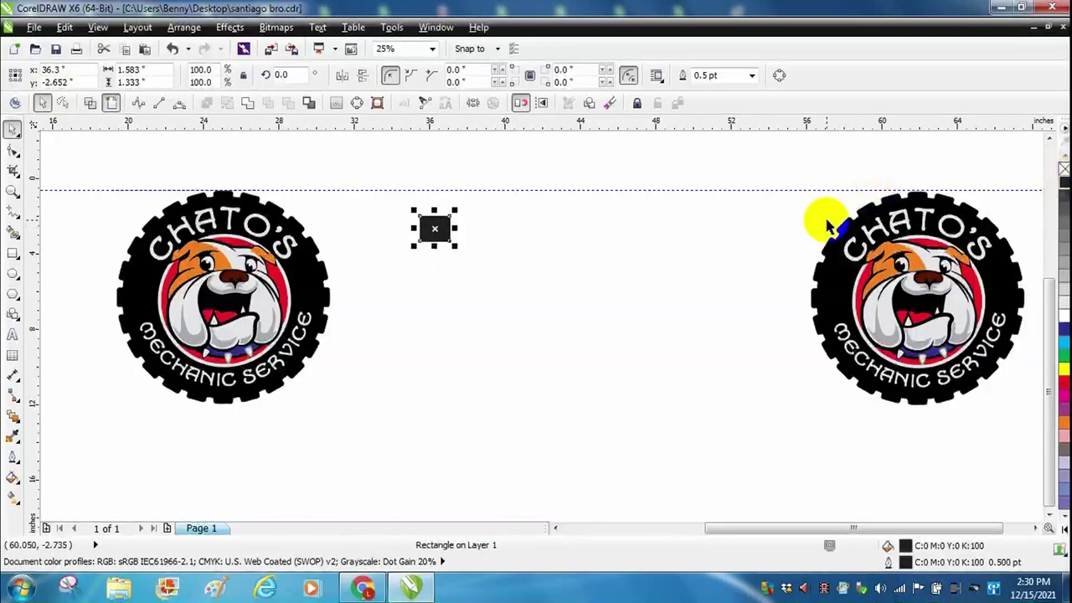
Place the black square at the left logo's upper-left corner and a duplicate at its upper-right corner, both against the guideline.
left_click_drag(437, 231, 332, 211)
left_click(352, 238)
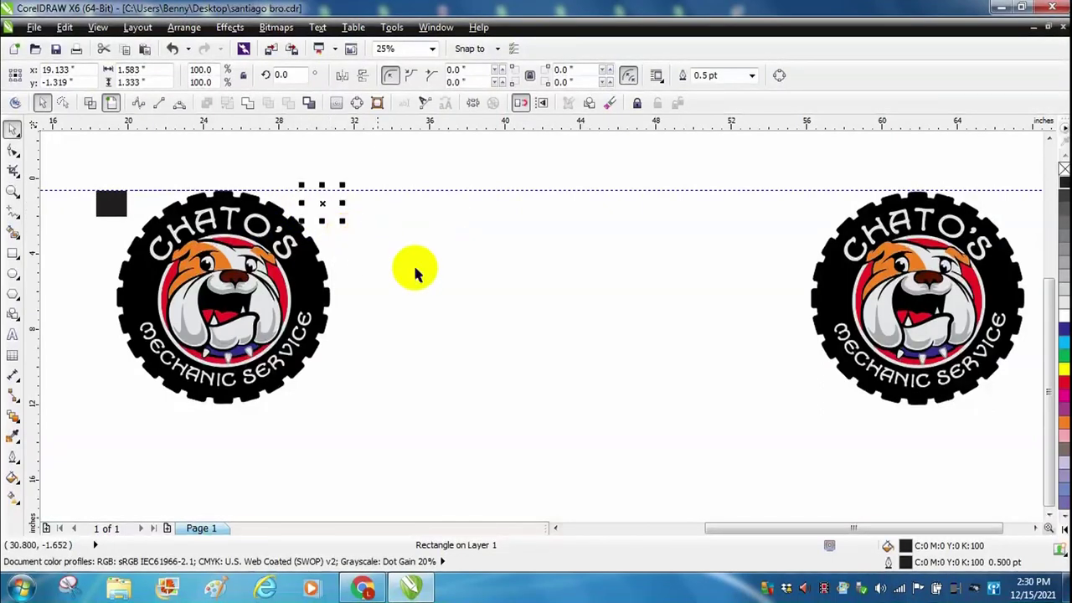
left_click(450, 283)
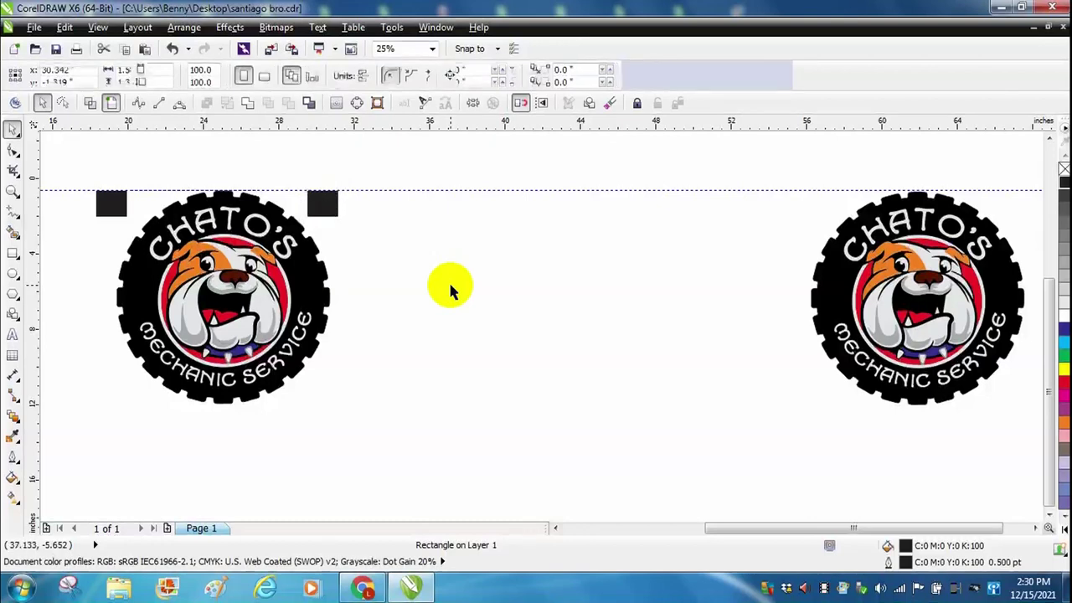
Delete the horizontal guideline and shift the square at the logo's upper-left corner slightly to the right.
left_click(390, 190)
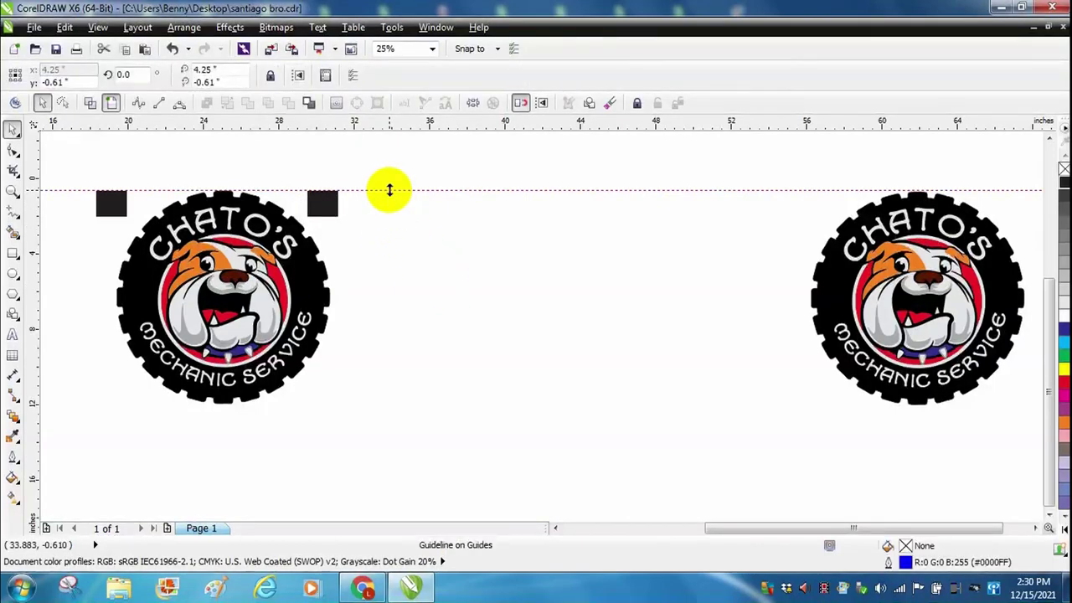
key("Delete")
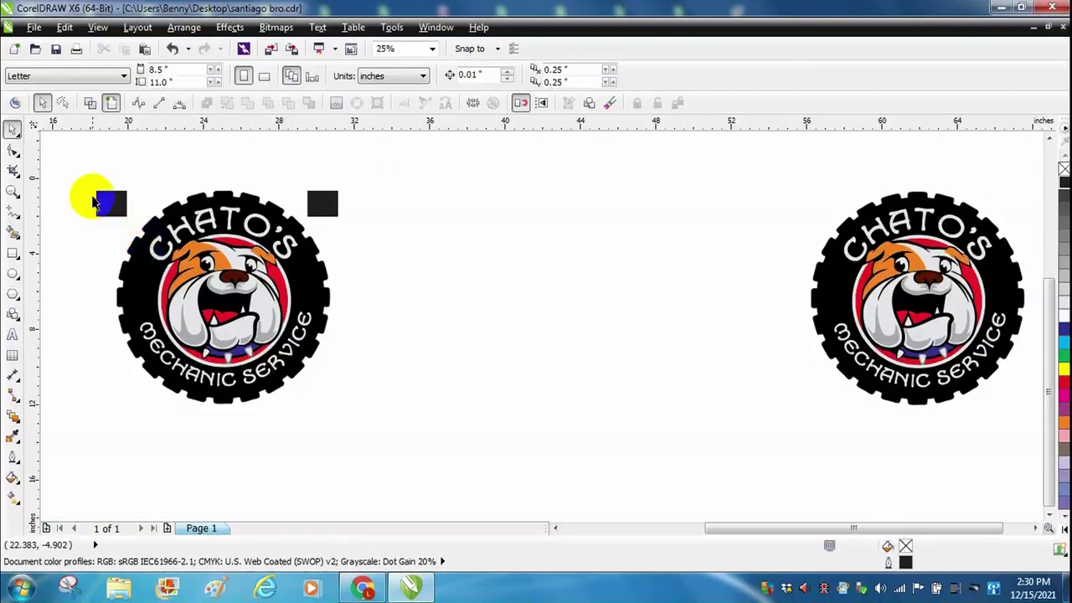
left_click(111, 201)
left_click_drag(109, 201, 112, 201)
Weld the two black registration squares into a single object.
left_click(114, 203)
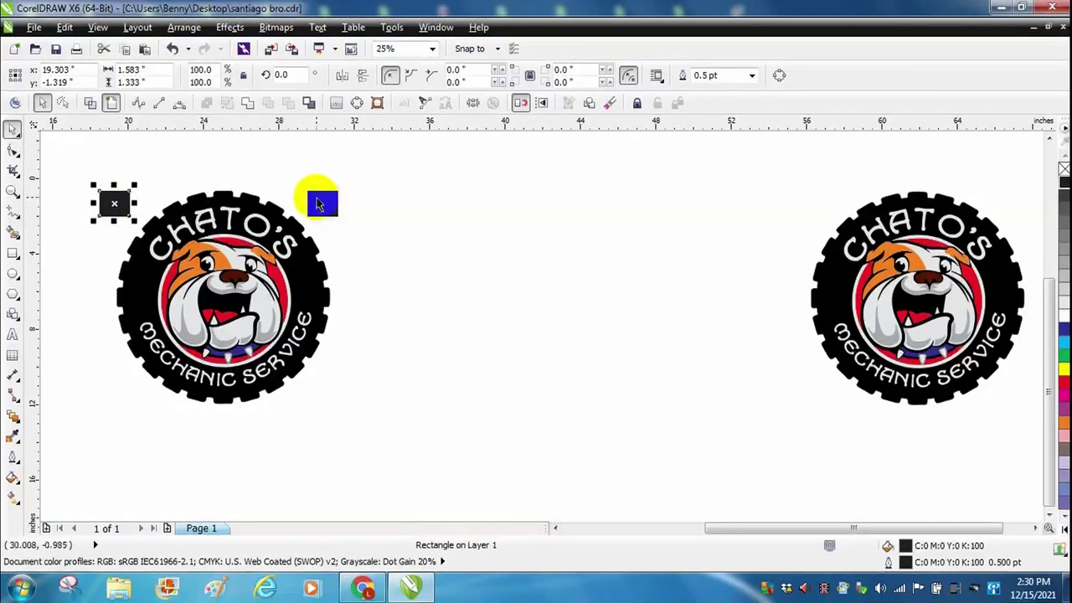
left_click(318, 204, "shift")
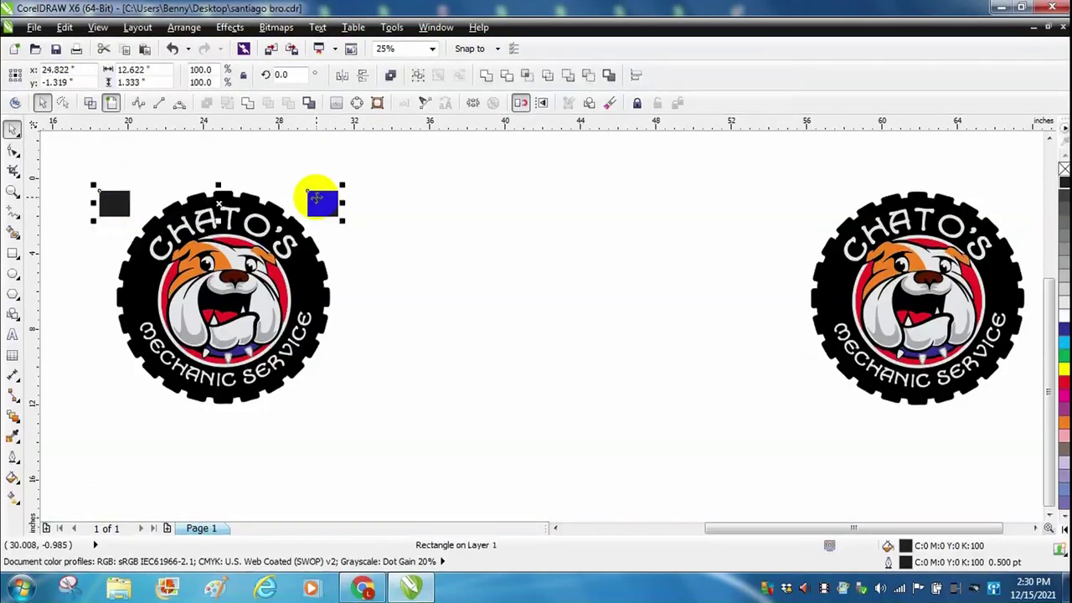
left_click(247, 103)
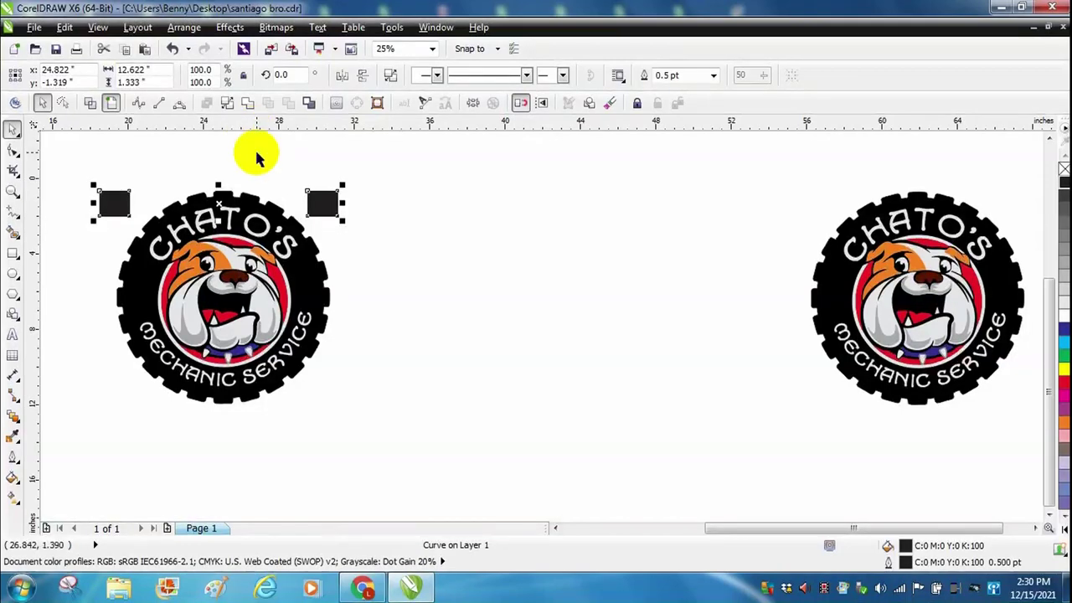
left_click(257, 156)
Align the welded squares so they are horizontally centred on the logo's black tire shape.
left_click(326, 199)
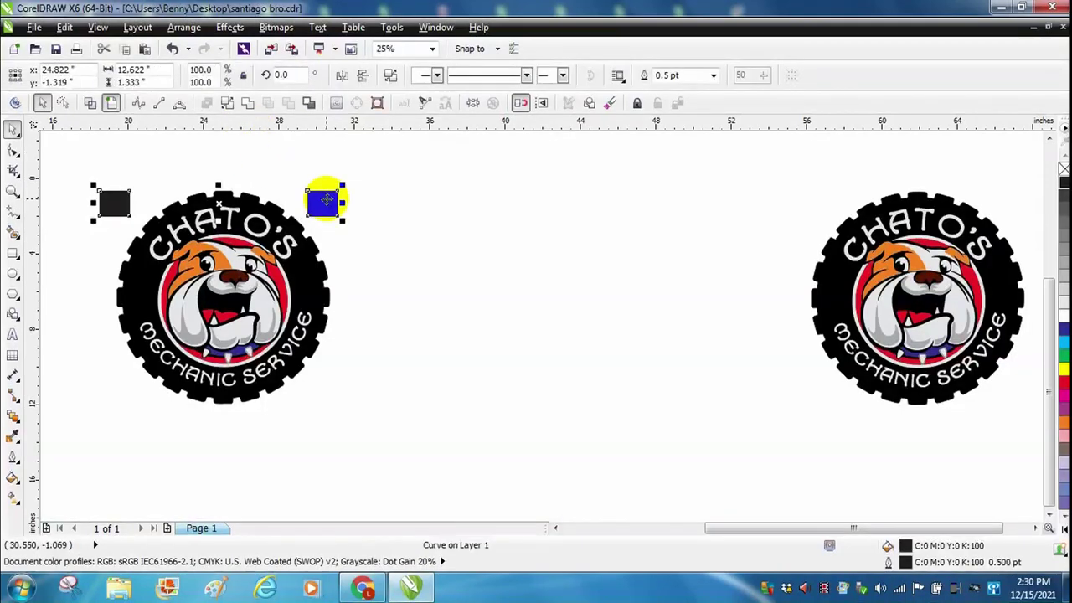
left_click(305, 268, "shift")
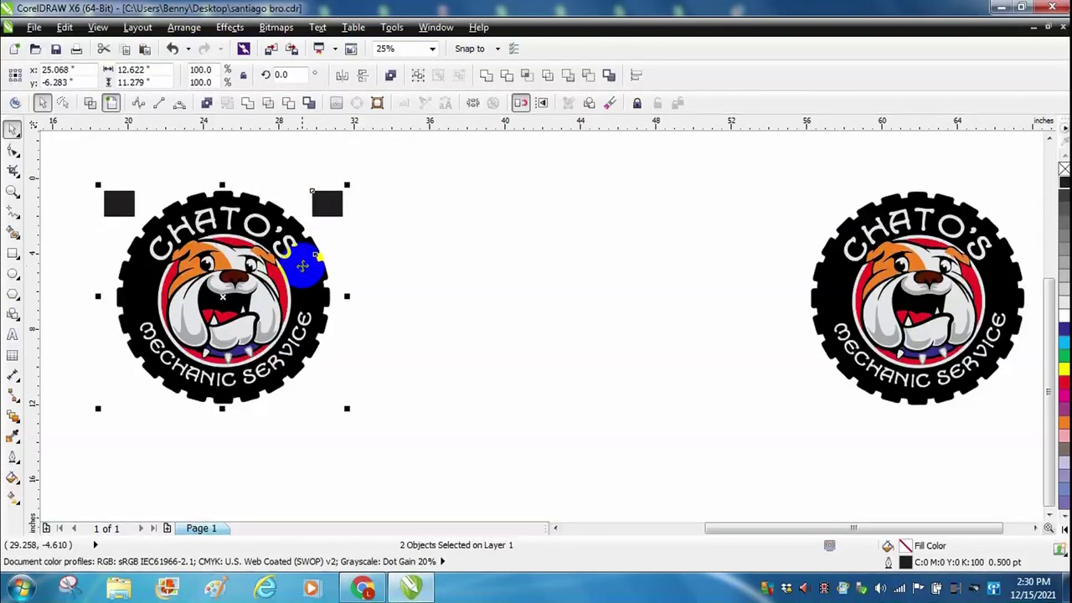
left_click(476, 289)
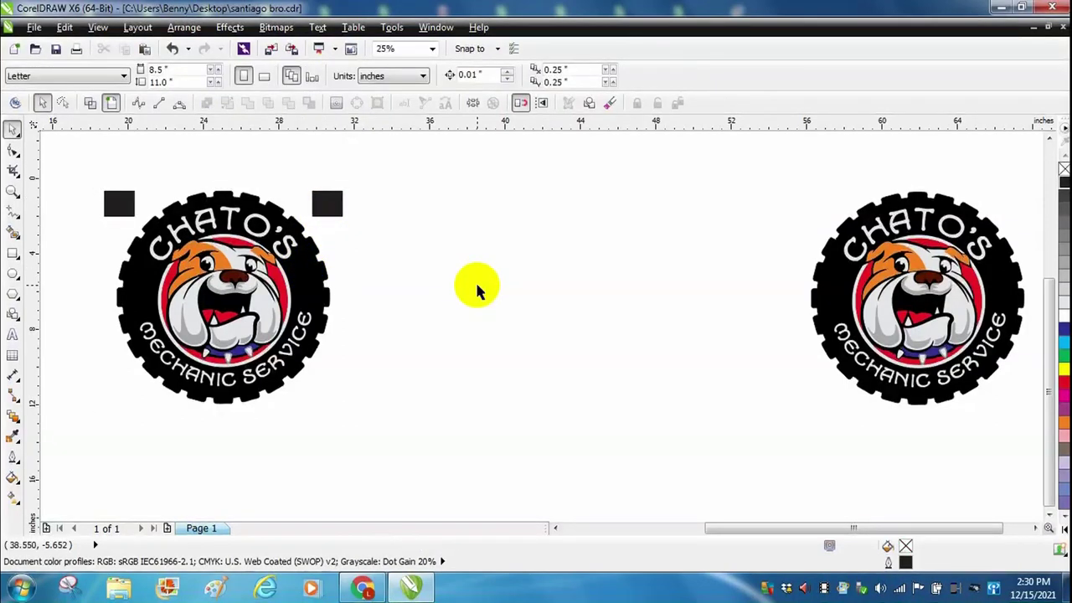
Move the welded squares away from the logo to check that they move together, and undo the move.
left_click(327, 198)
left_click_drag(327, 198, 593, 192)
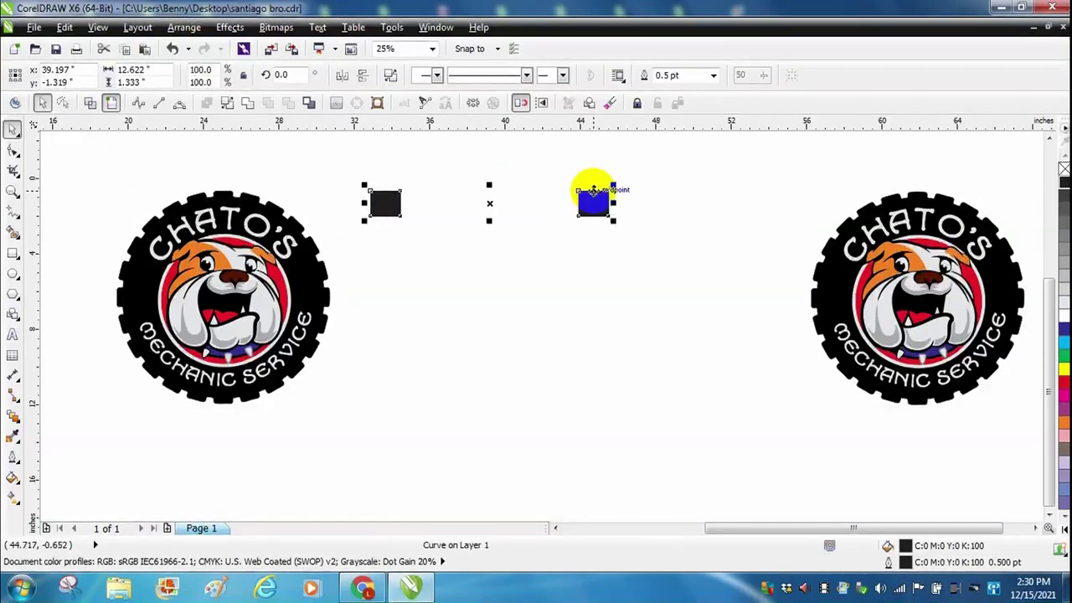
key("ctrl+z")
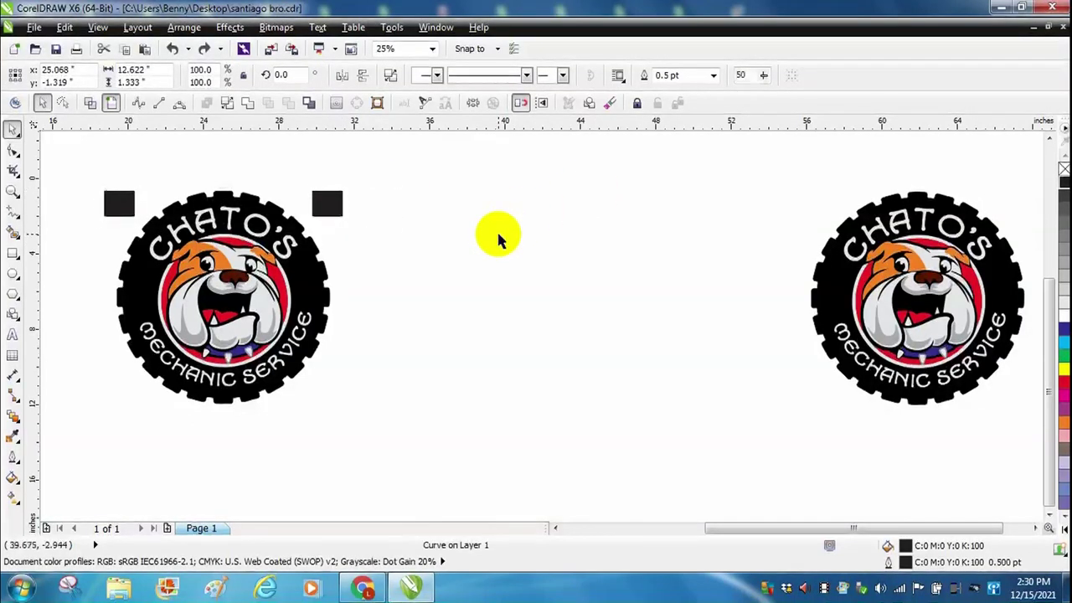
left_click(499, 239)
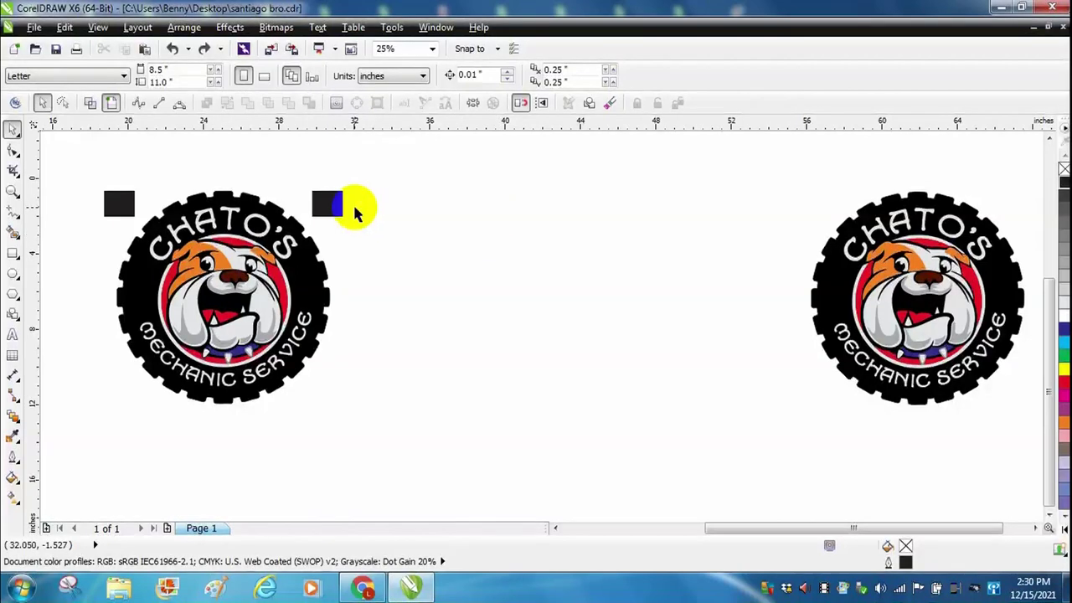
Copy the welded pair of registration squares to the clipboard.
left_click(331, 207)
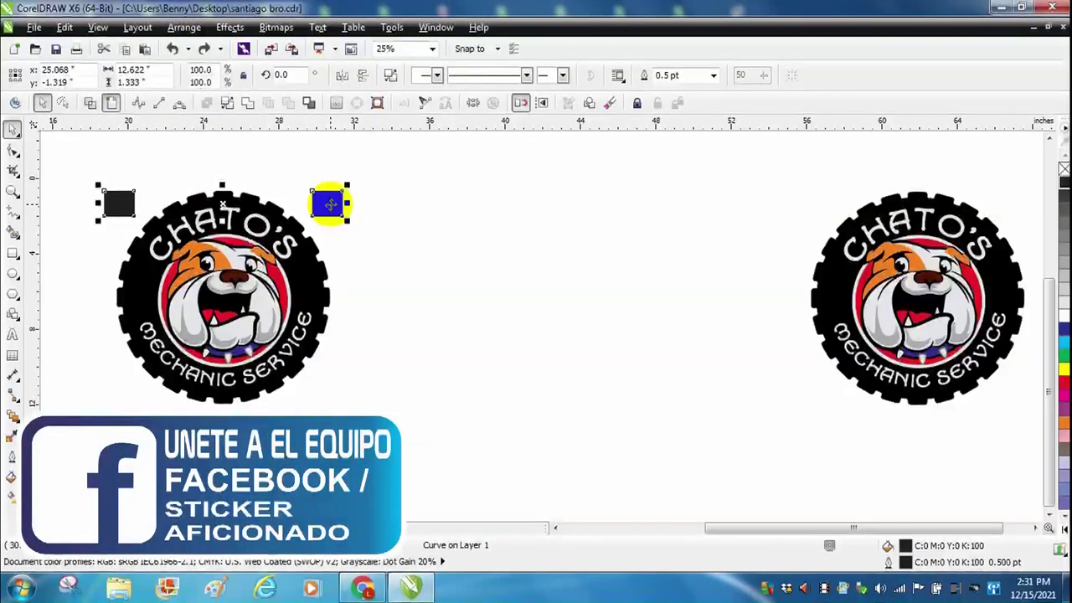
right_click(331, 205)
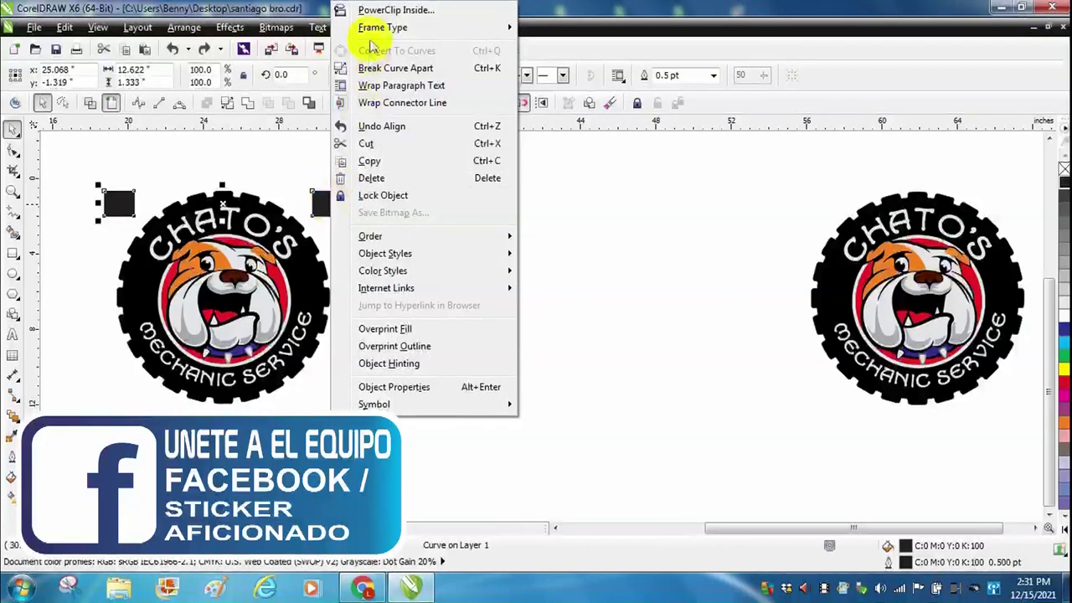
left_click(369, 164)
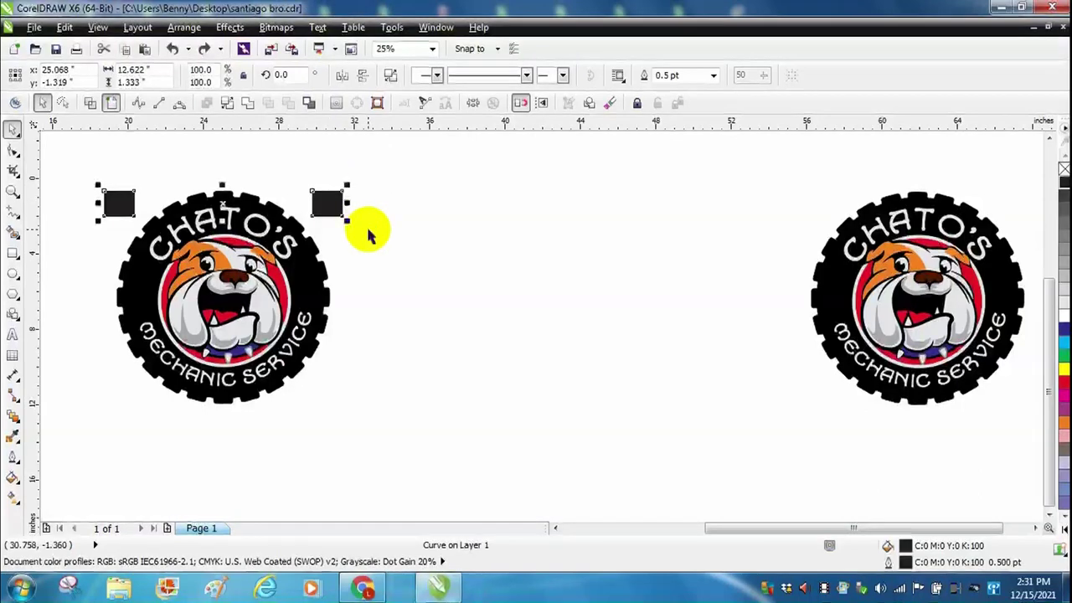
Weld the registration squares to the logo's black tire shape.
left_click_drag(336, 206, 335, 205)
left_click(128, 264, "shift")
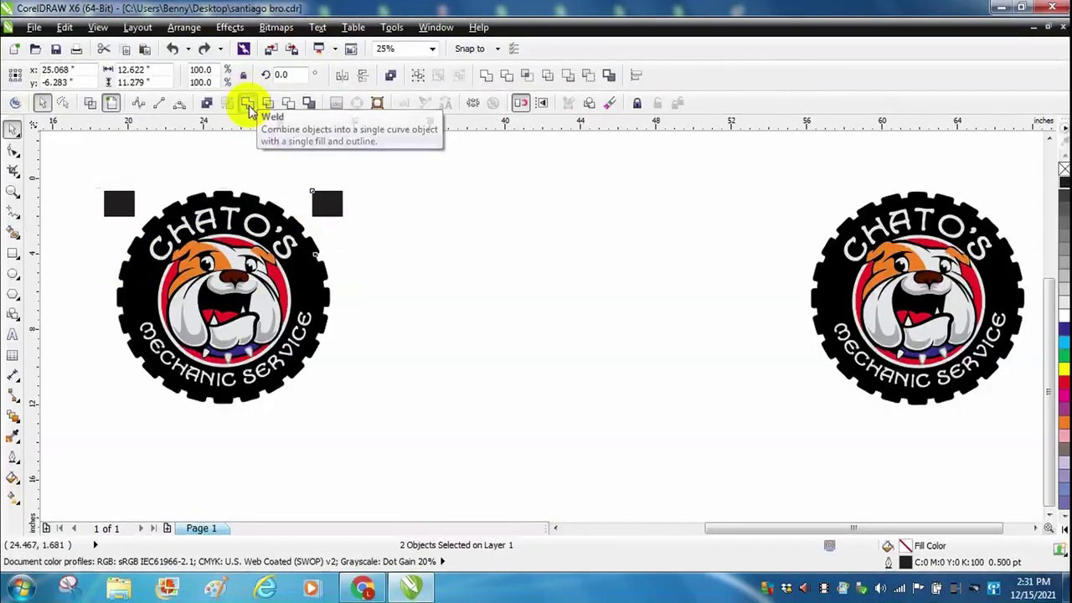
left_click(248, 107)
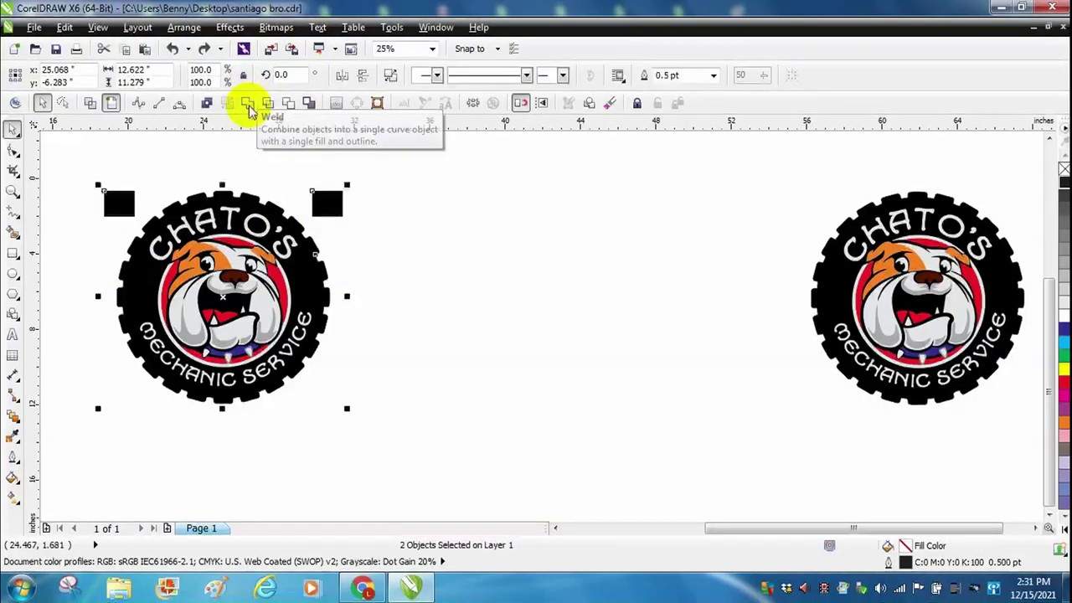
left_click(462, 395)
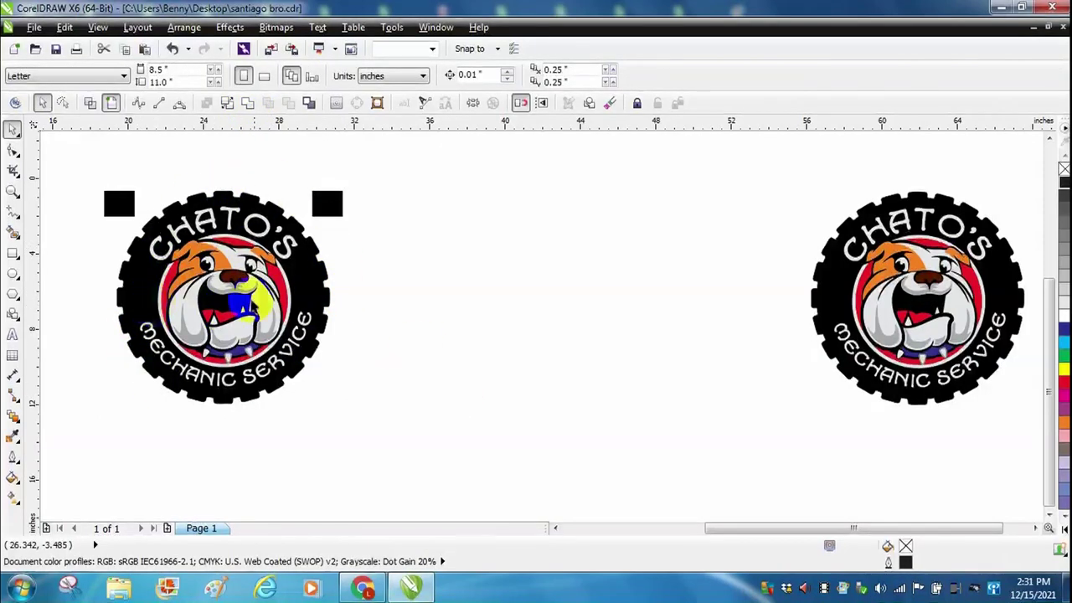
Move the black tire layer with its squares off the logo to check it, and undo the move.
left_click(317, 259)
left_click_drag(317, 260, 615, 299)
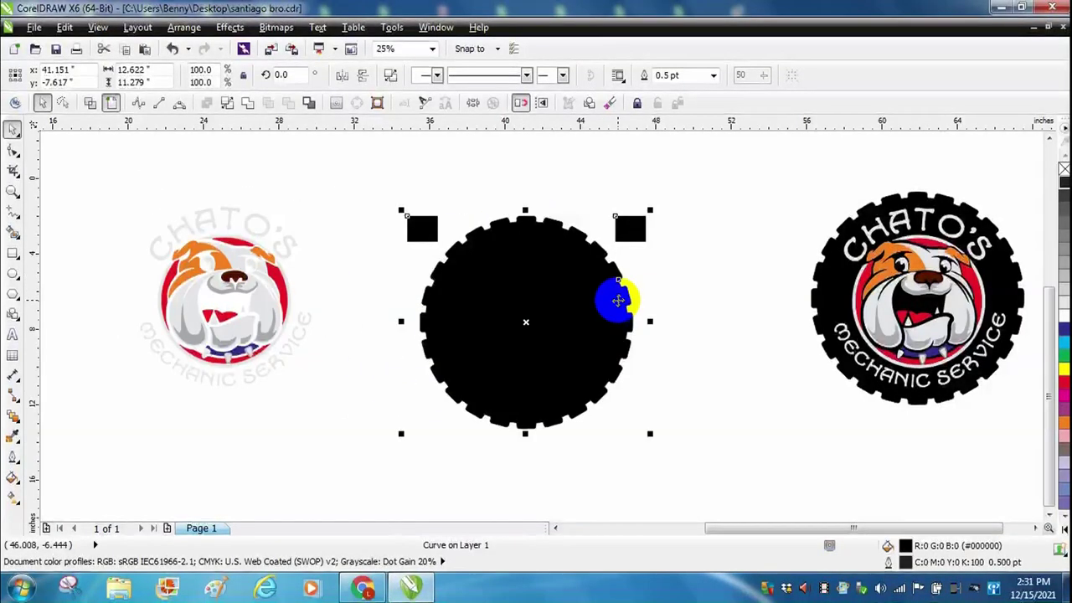
key("ctrl+z")
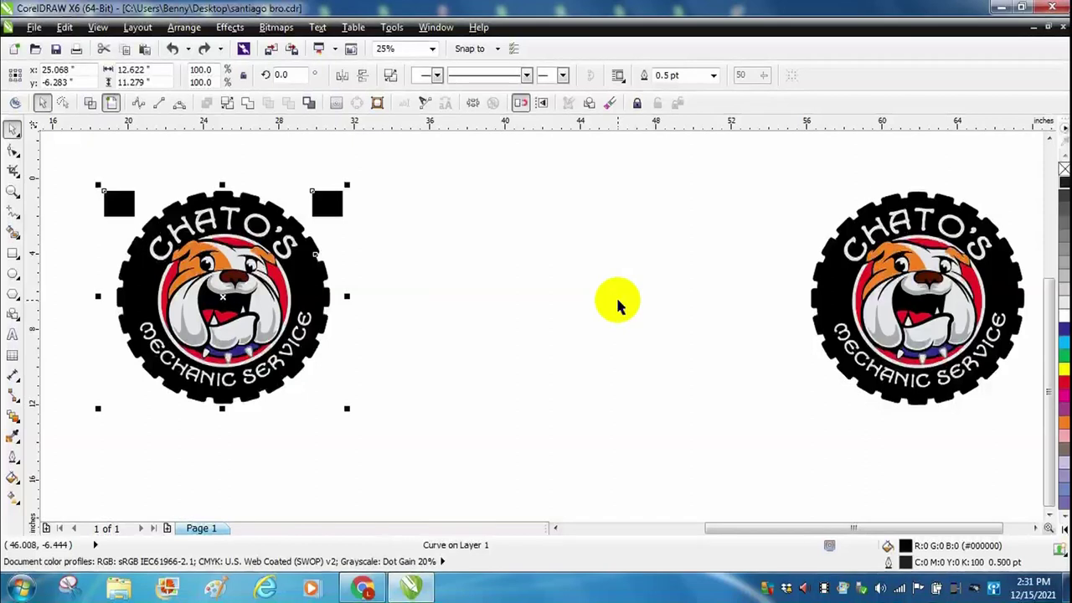
left_click(510, 307)
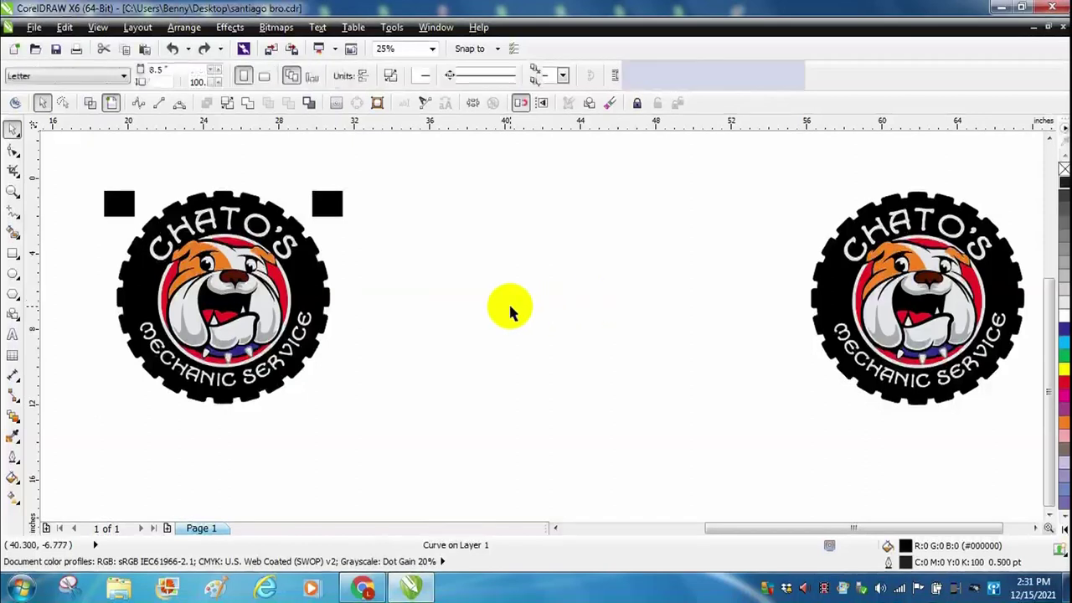
Paste the copied registration squares in place and weld them to the logo's light lettering and face layer.
right_click(378, 265)
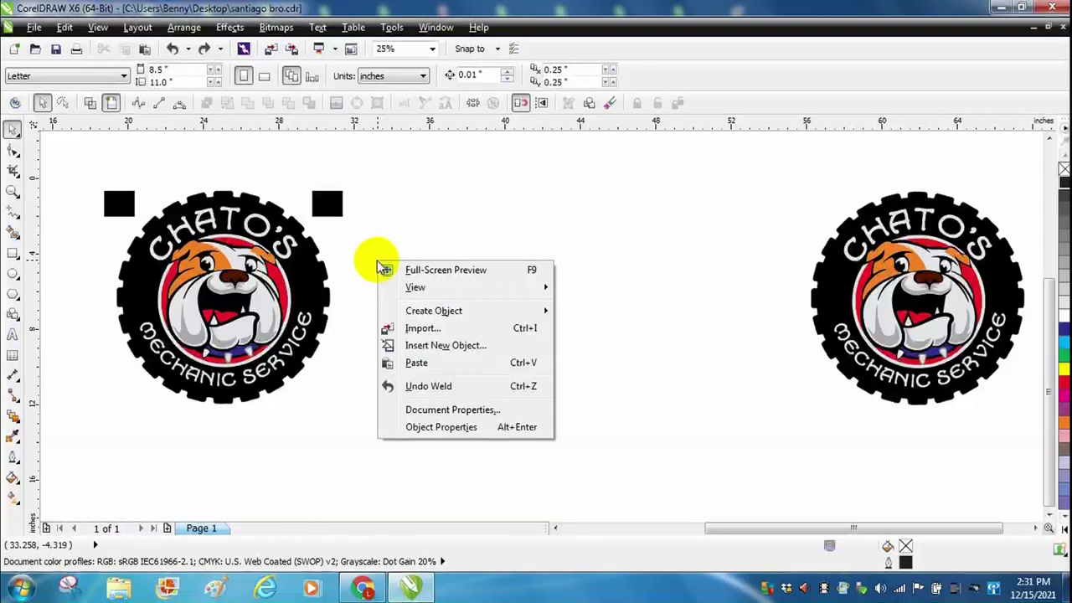
mouse_move(428, 317)
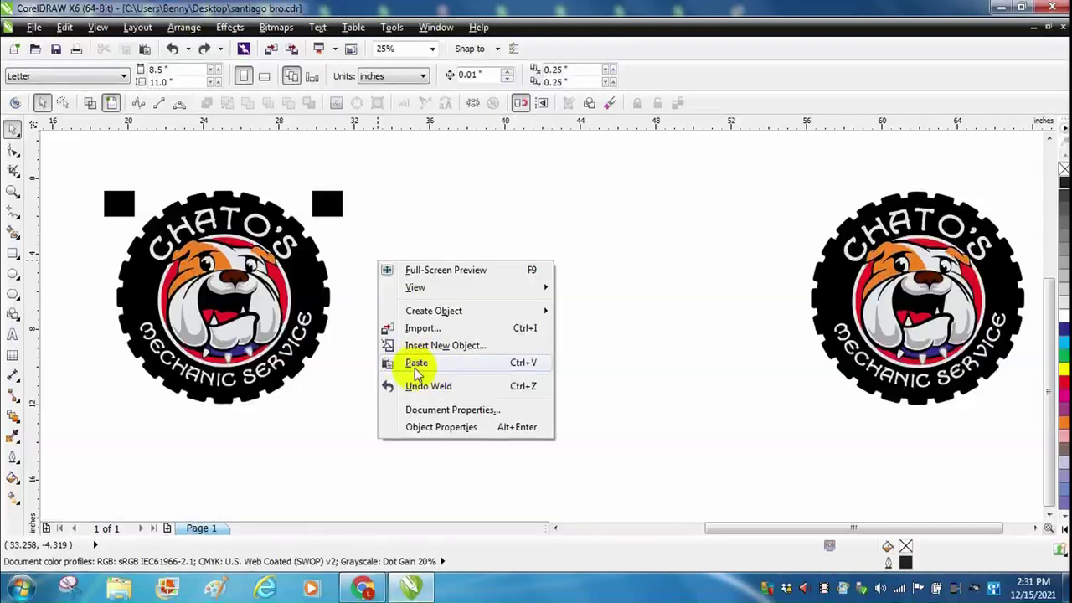
left_click(417, 365)
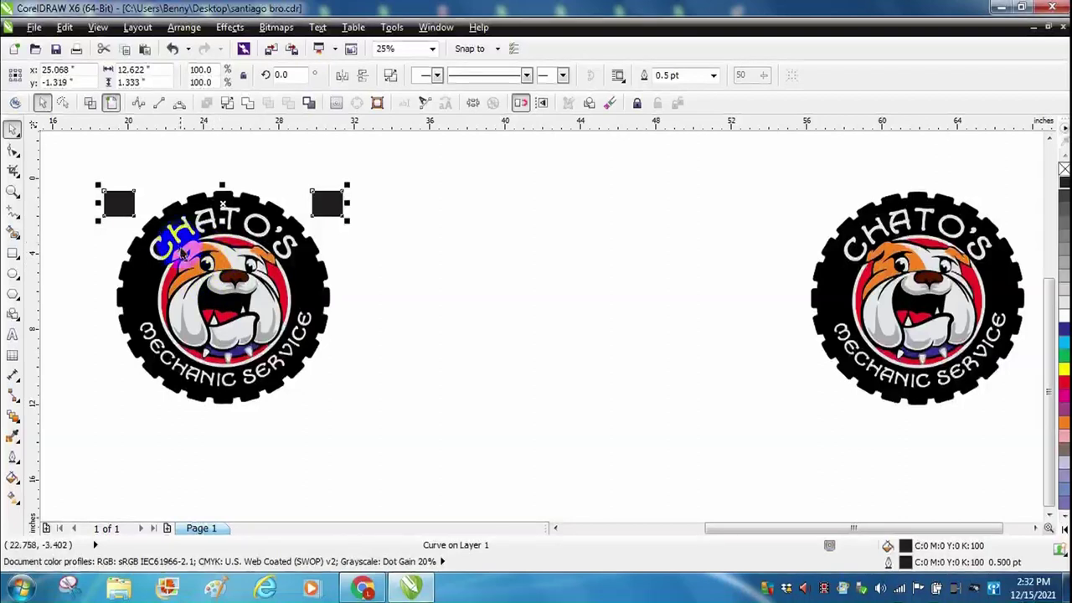
left_click(186, 295, "shift")
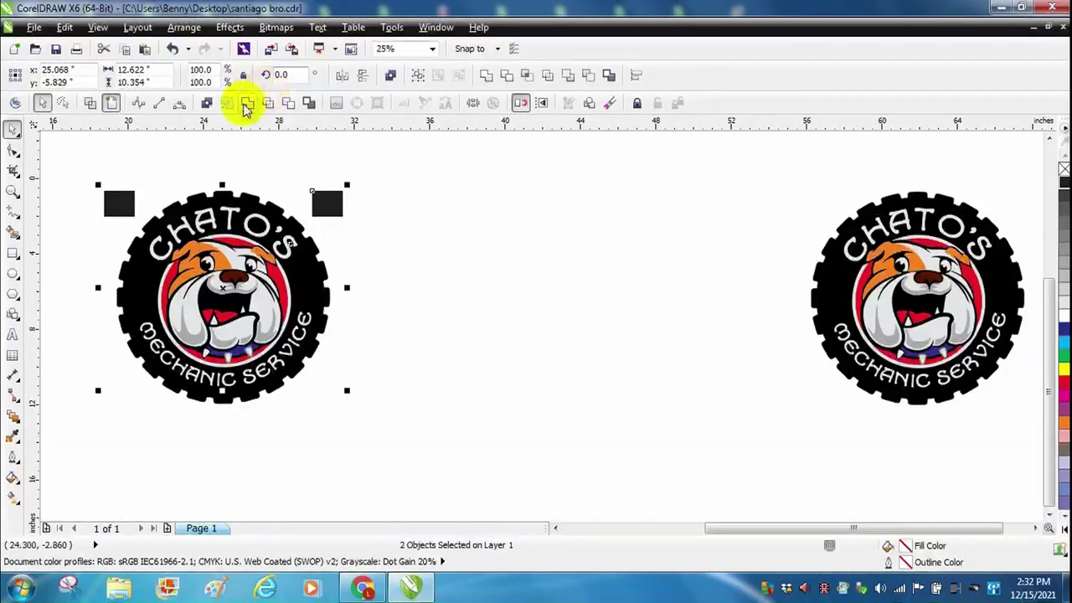
left_click(247, 105)
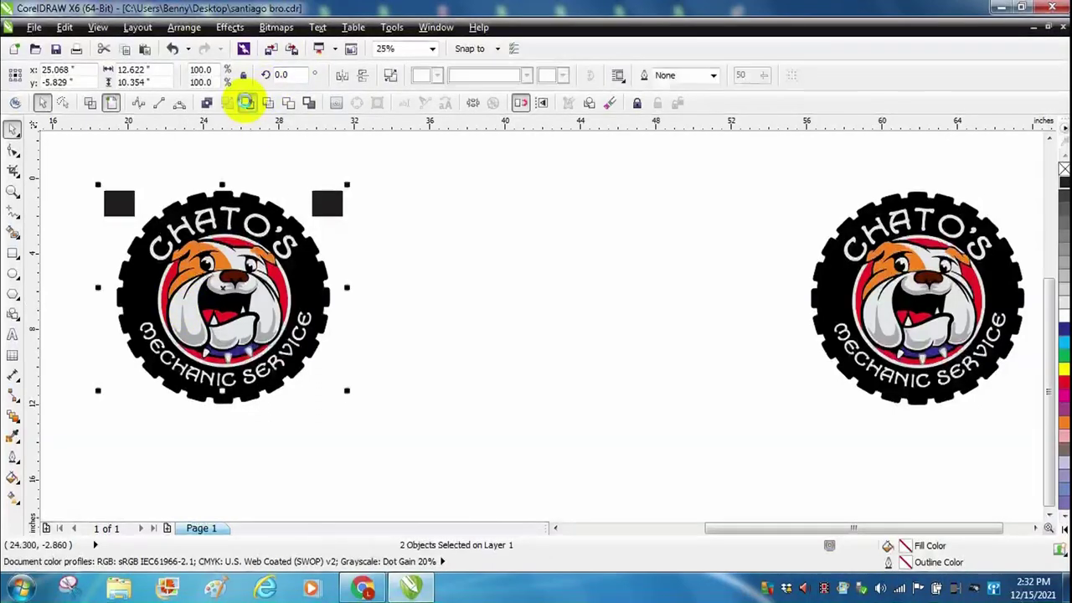
Paste the copied registration squares in place and weld them to the bulldog's orange patch layer.
right_click(383, 254)
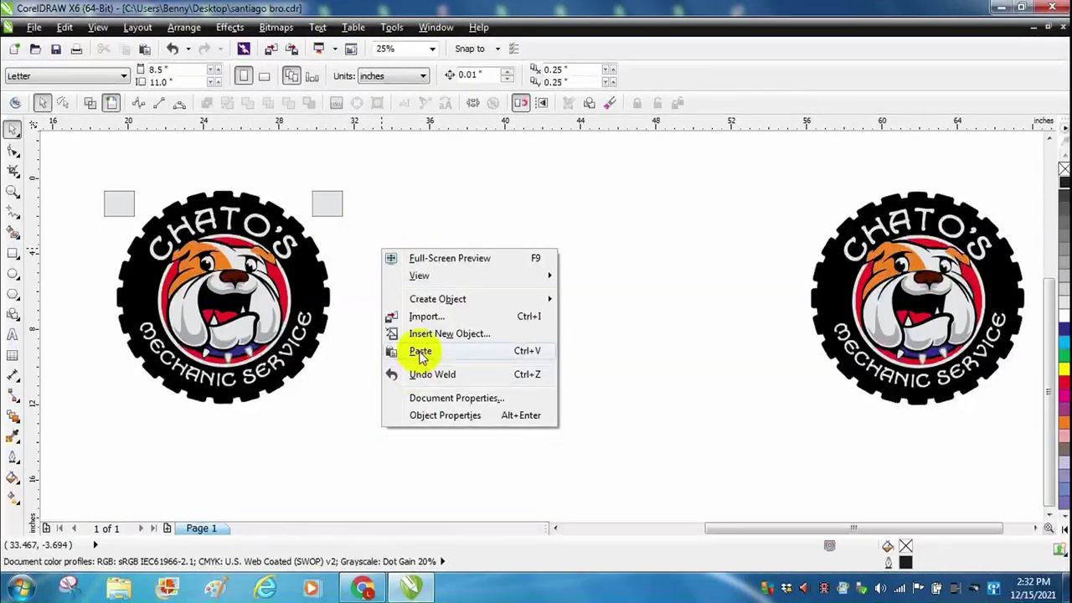
left_click(422, 352)
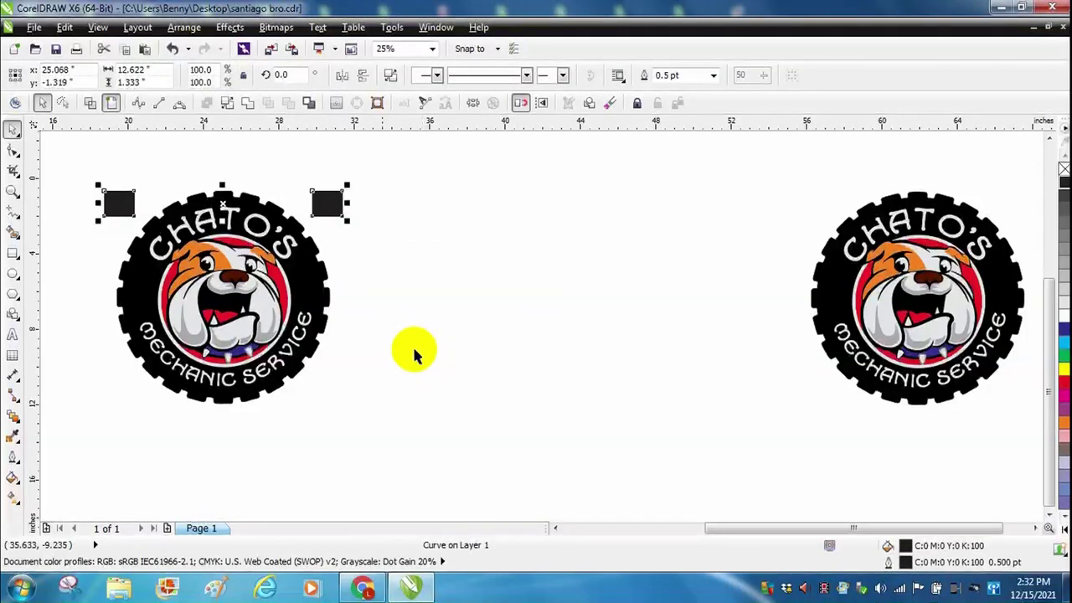
left_click(184, 265, "shift")
left_click(247, 103)
left_click(398, 290)
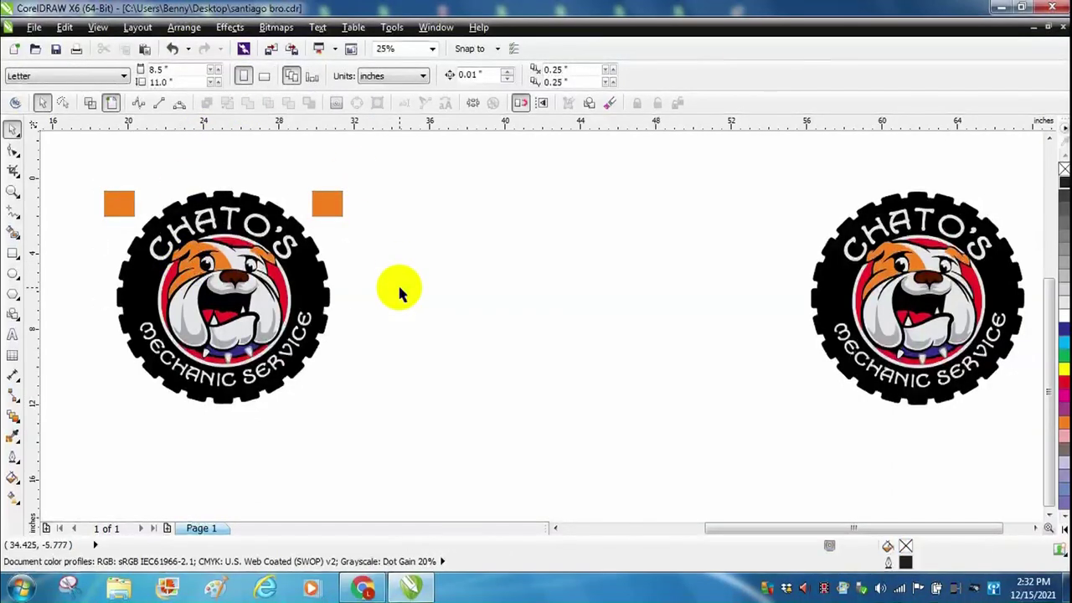
Paste another pair of registration squares in place and weld them to the red ring and tongue layer.
right_click(399, 289)
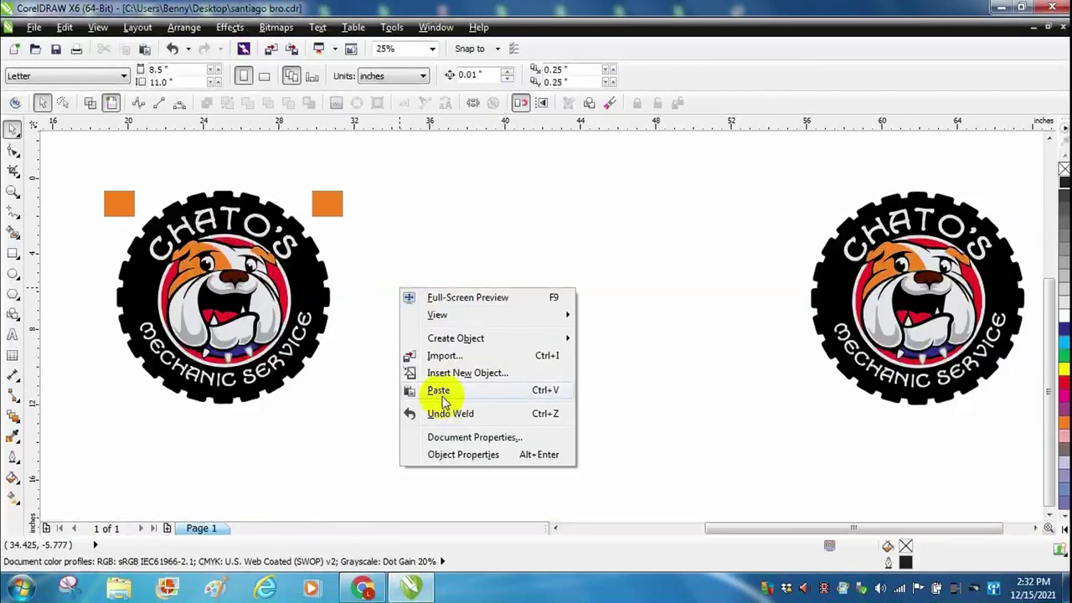
left_click(440, 391)
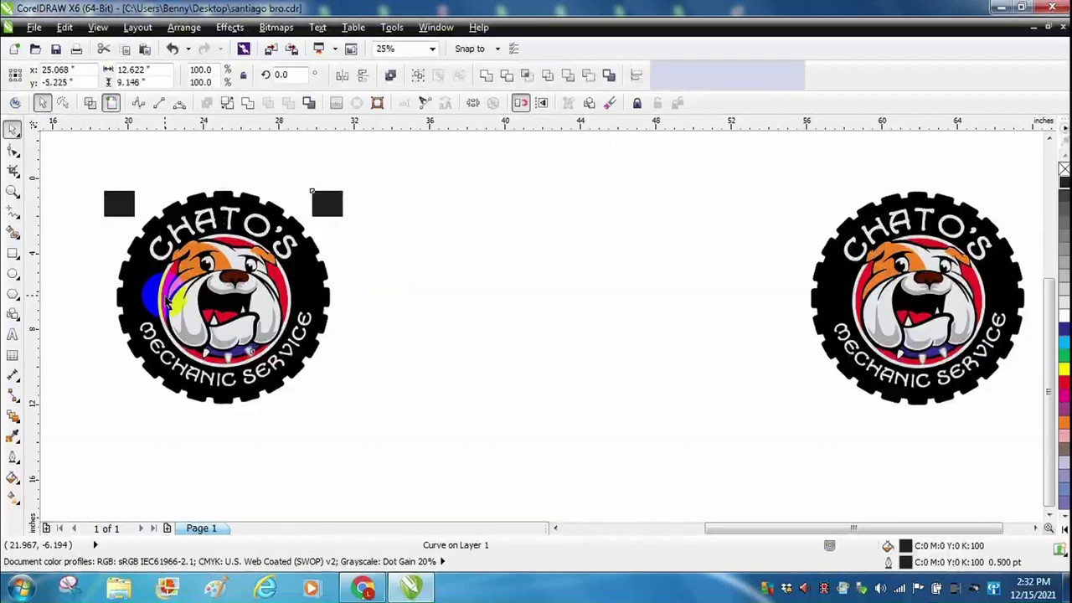
left_click(167, 302, "shift")
left_click(248, 102)
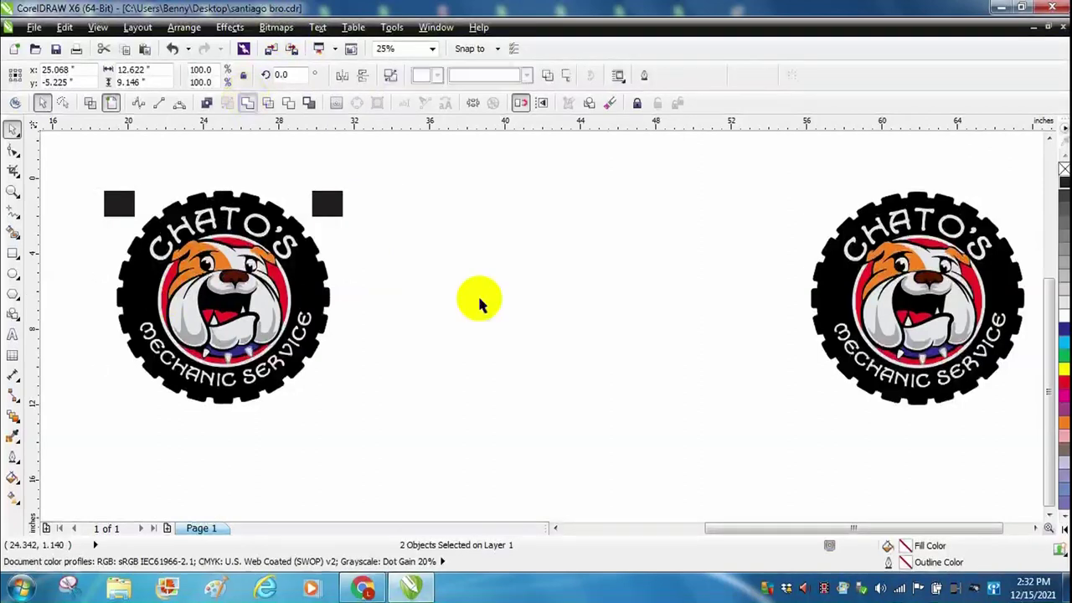
left_click(494, 320)
Paste the registration squares again and weld them to the bulldog's brown nose.
right_click(493, 320)
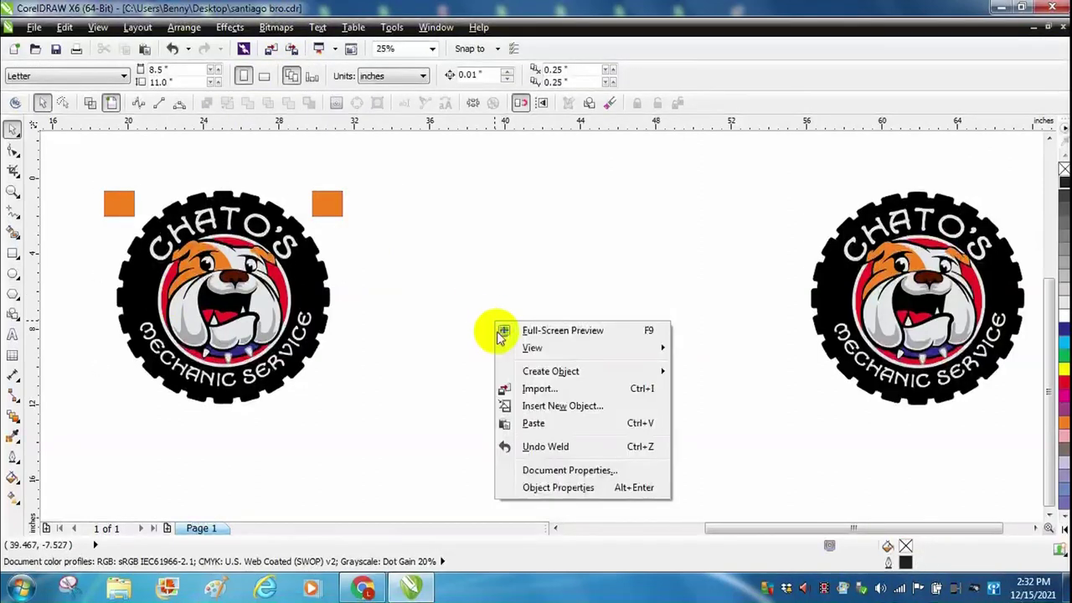
left_click(531, 424)
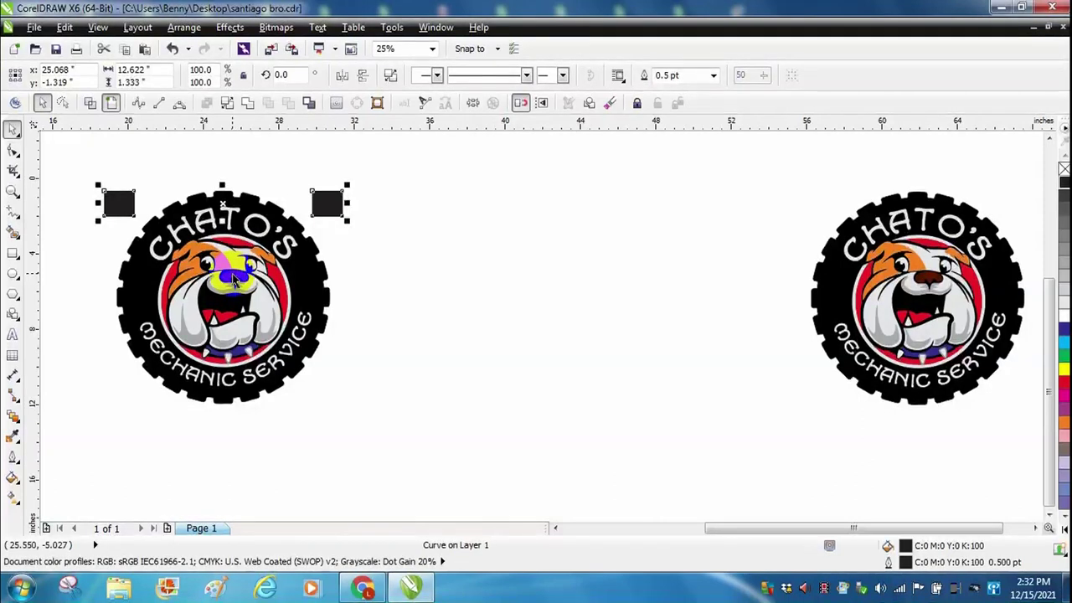
left_click(235, 282, "shift")
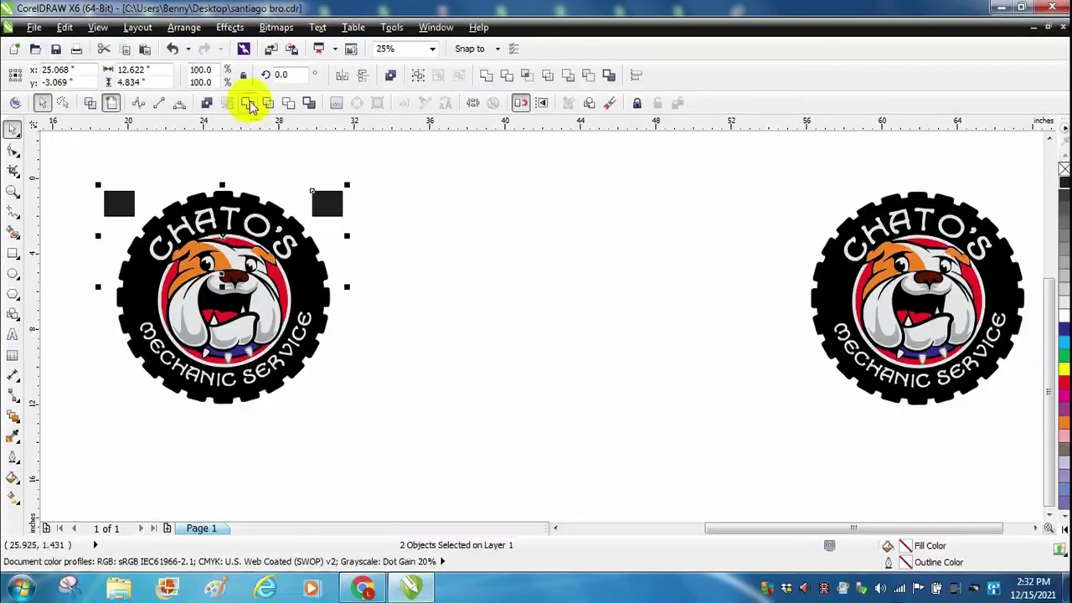
left_click(450, 402)
Paste the registration squares again and weld them to the bulldog's blue collar.
right_click(449, 403)
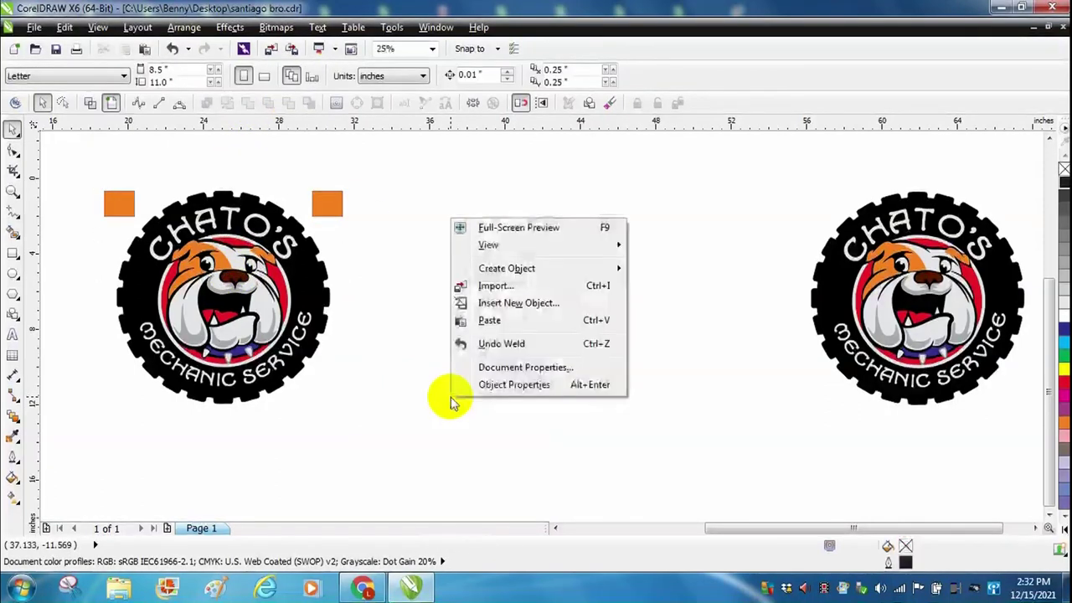
left_click(490, 322)
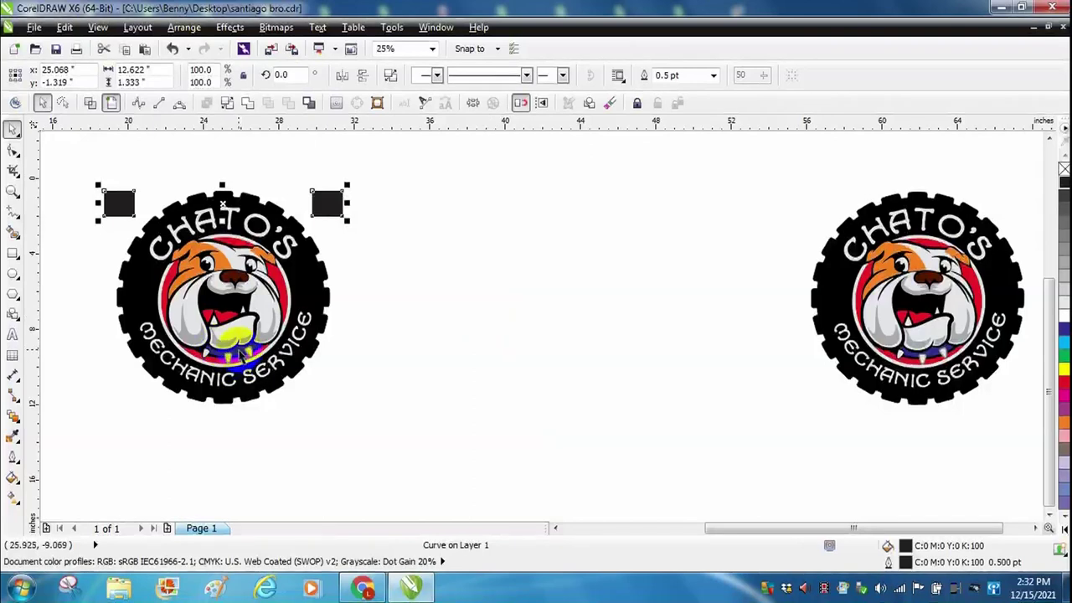
left_click(240, 354, "shift")
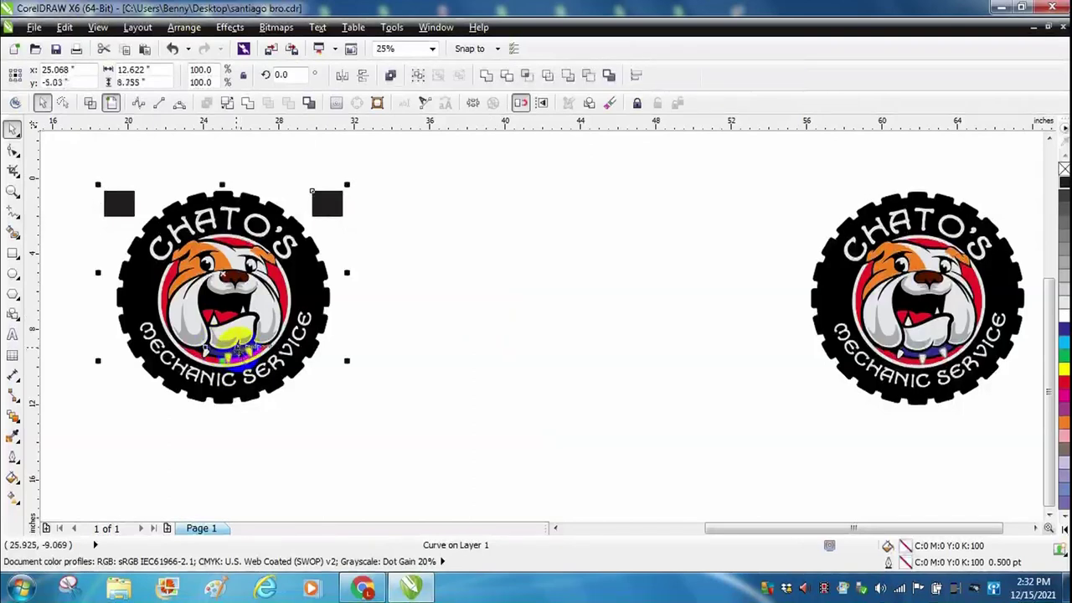
left_click(249, 104)
left_click(409, 269)
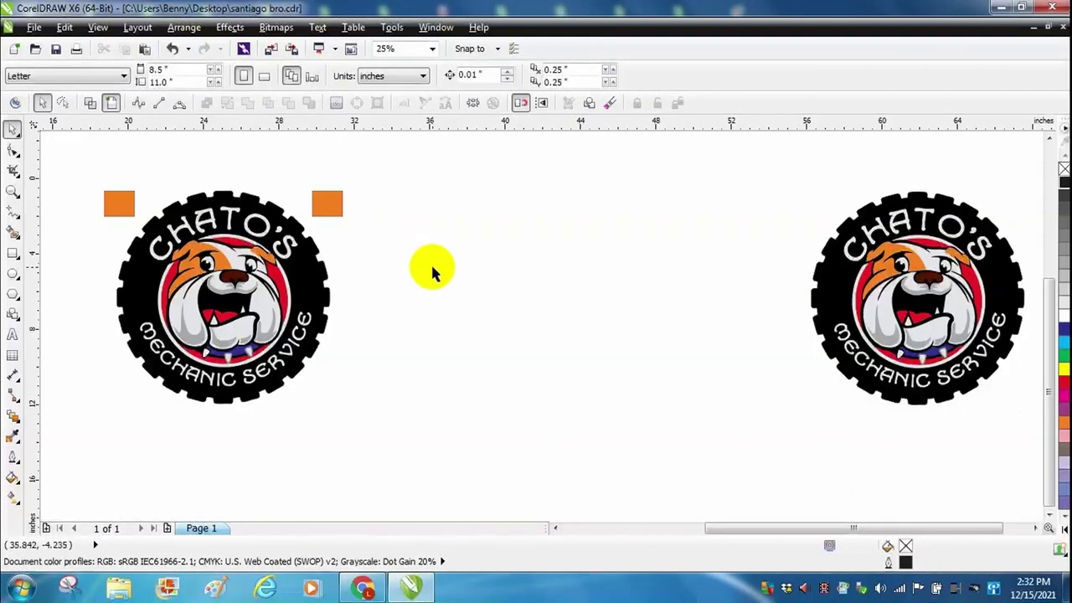
Paste a final pair of registration squares and weld them to the grey shading layer.
right_click(432, 269)
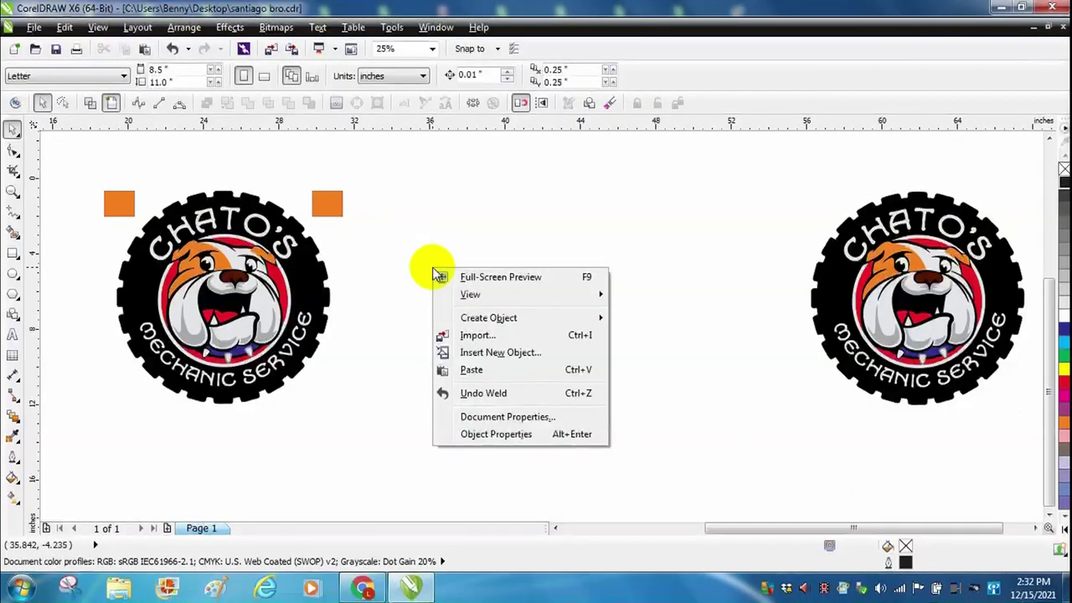
left_click(472, 371)
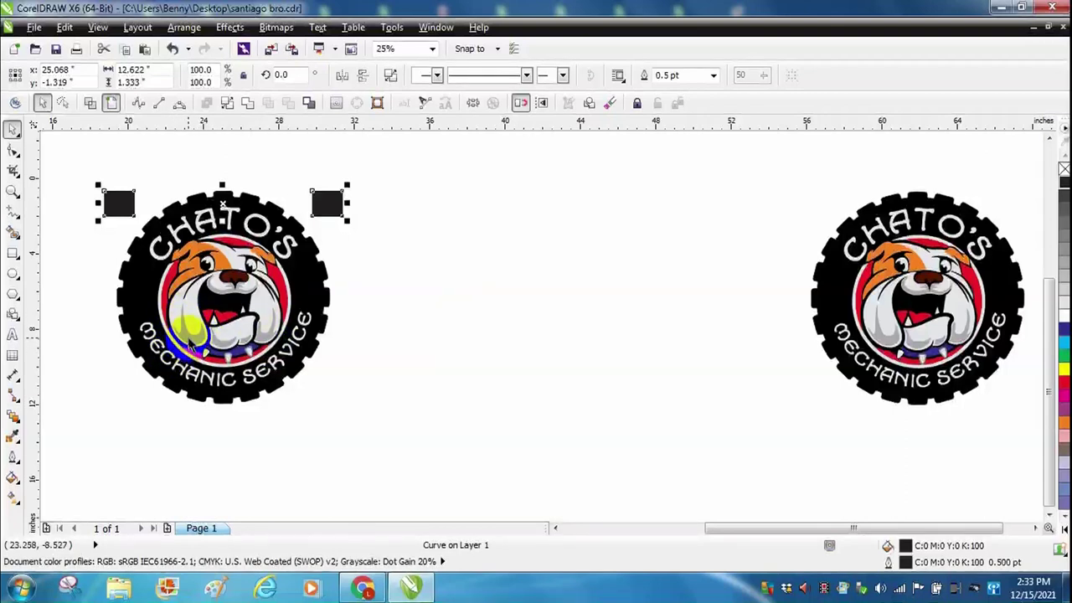
left_click(191, 339, "shift")
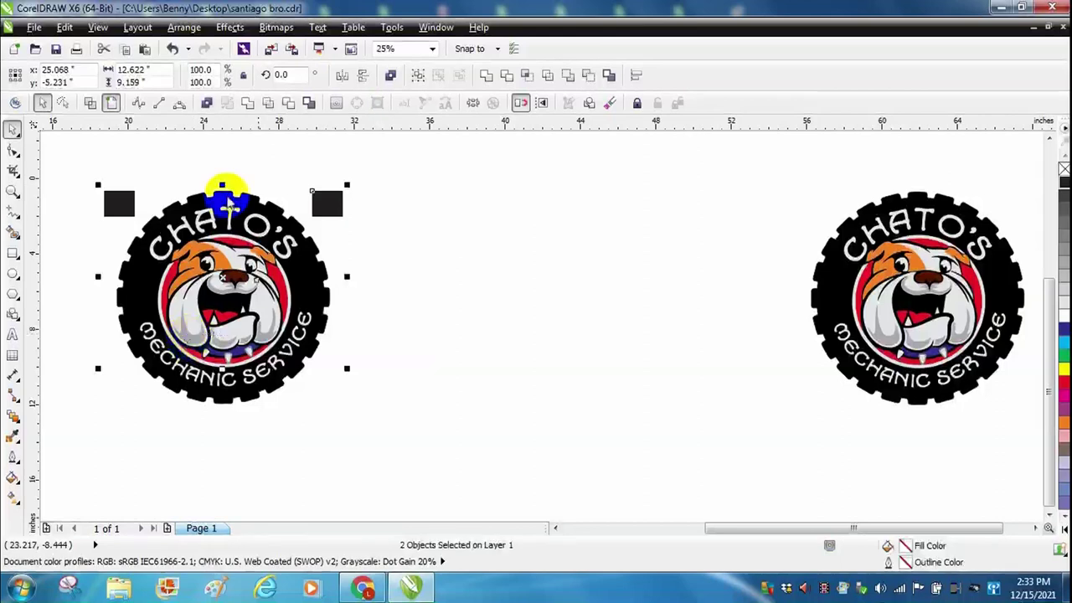
left_click(248, 103)
key("Escape")
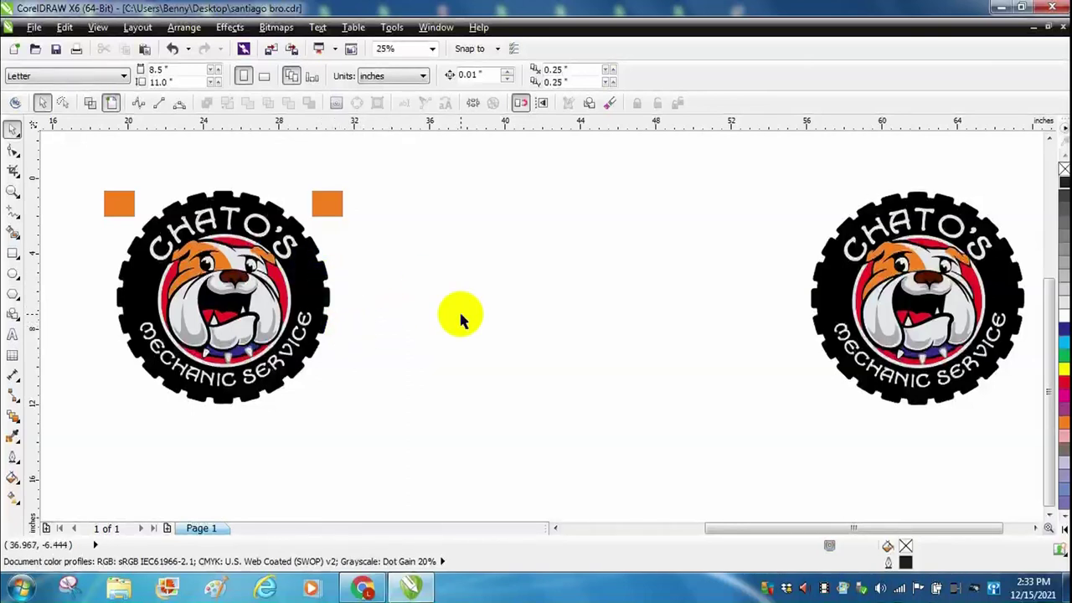
Separate the black tire layer and the light lettering and face layer, each with its squares, from the logo stack.
left_click(311, 285)
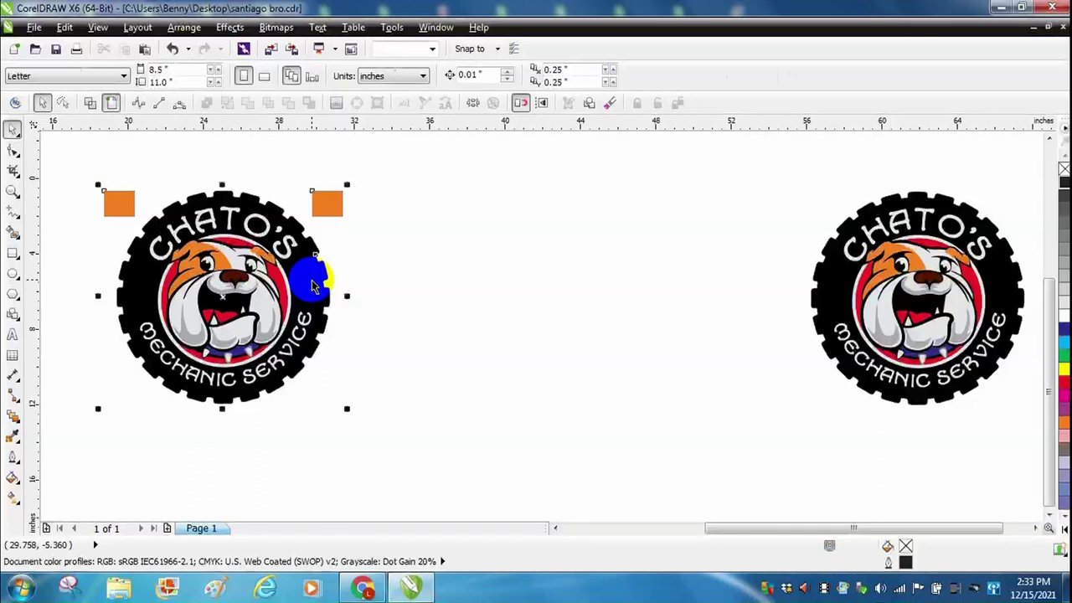
left_click_drag(312, 285, 557, 278)
left_click(665, 371)
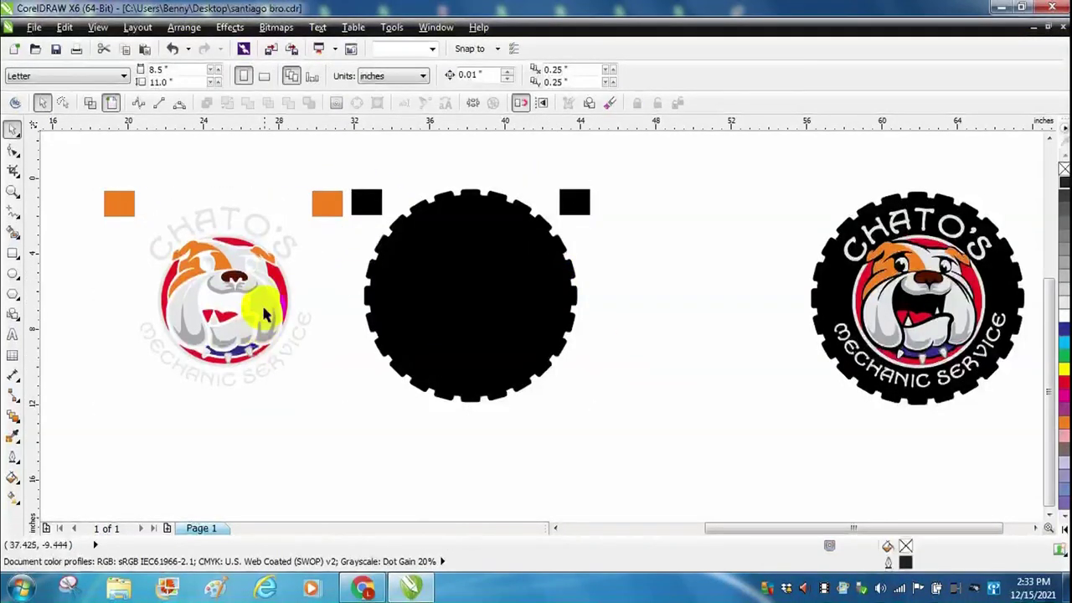
left_click(263, 314)
left_click_drag(259, 303, 651, 436)
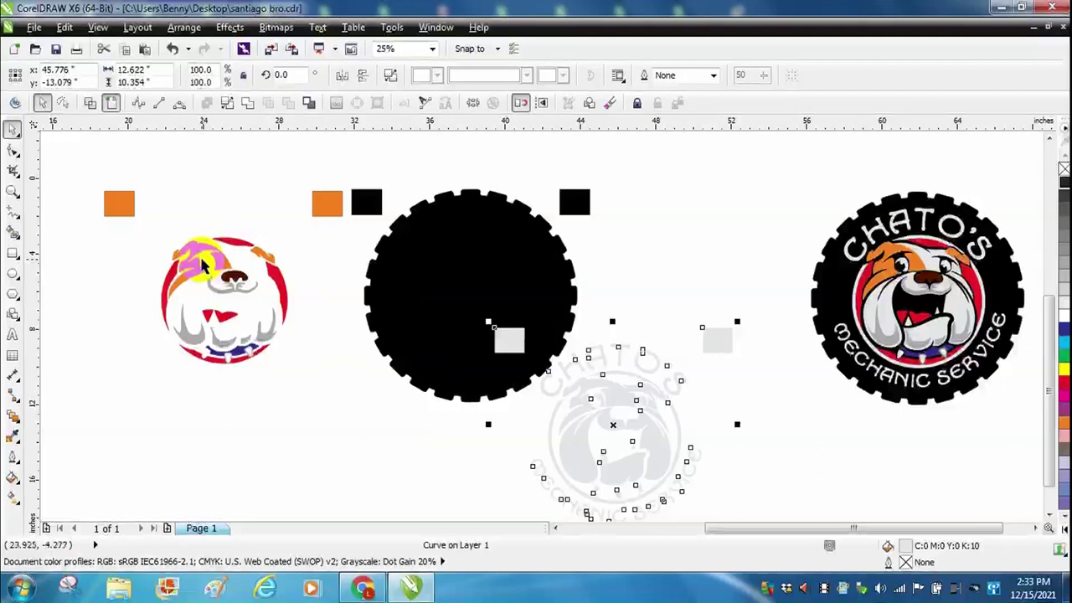
Move the orange patch layer and the red ring layer with their squares below the remaining logo parts.
left_click_drag(213, 264, 186, 475)
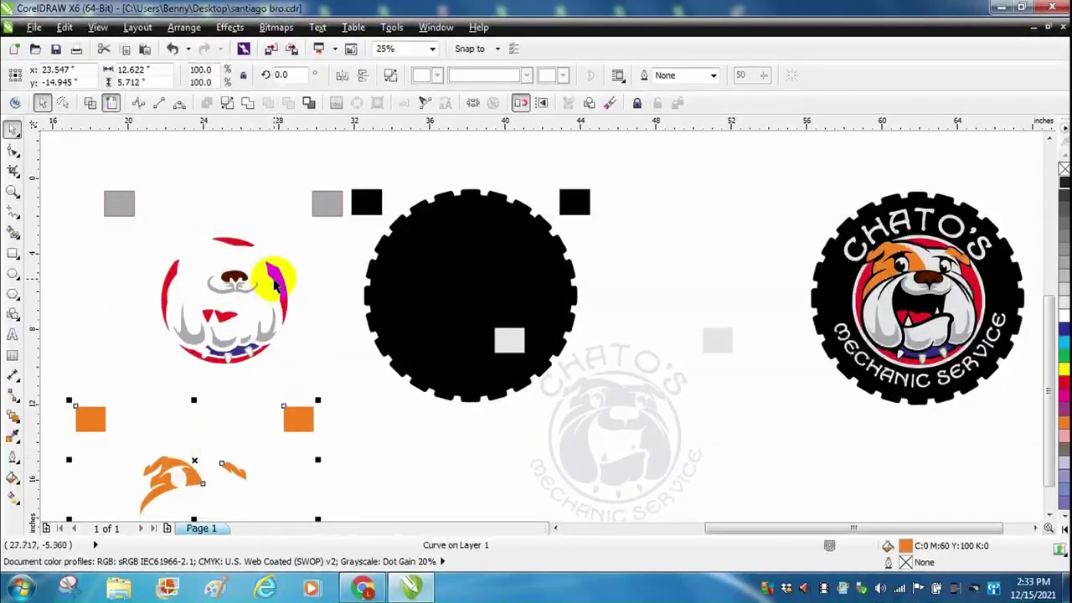
left_click(275, 280)
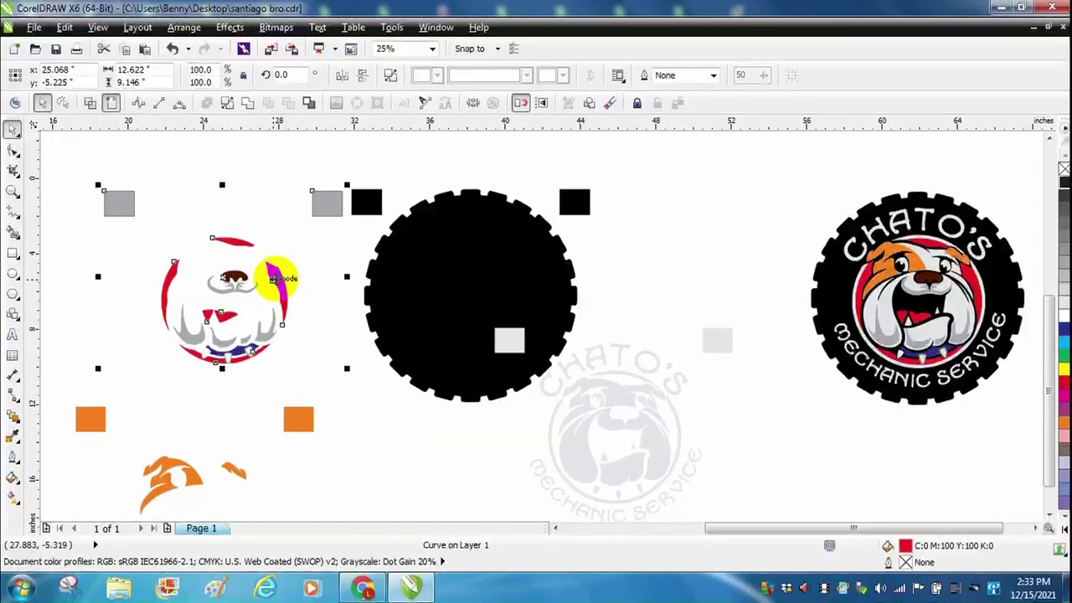
left_click_drag(275, 280, 414, 450)
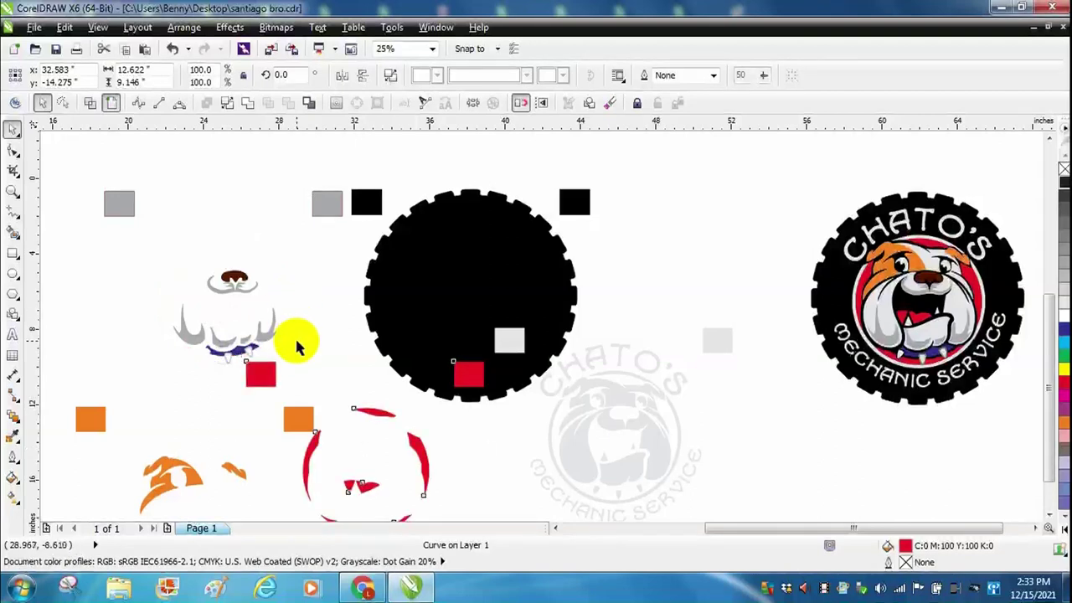
left_click(292, 337)
Spread the brown nose, grey shading and blue collar layers apart with their registration squares.
left_click(239, 277)
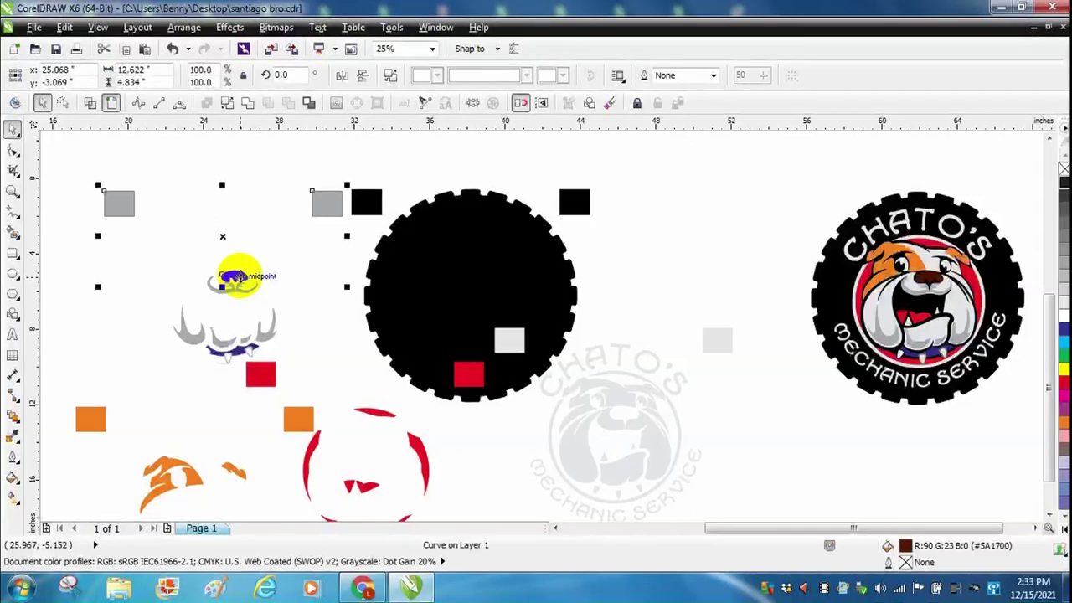
left_click_drag(235, 276, 210, 222)
left_click_drag(120, 206, 54, 244)
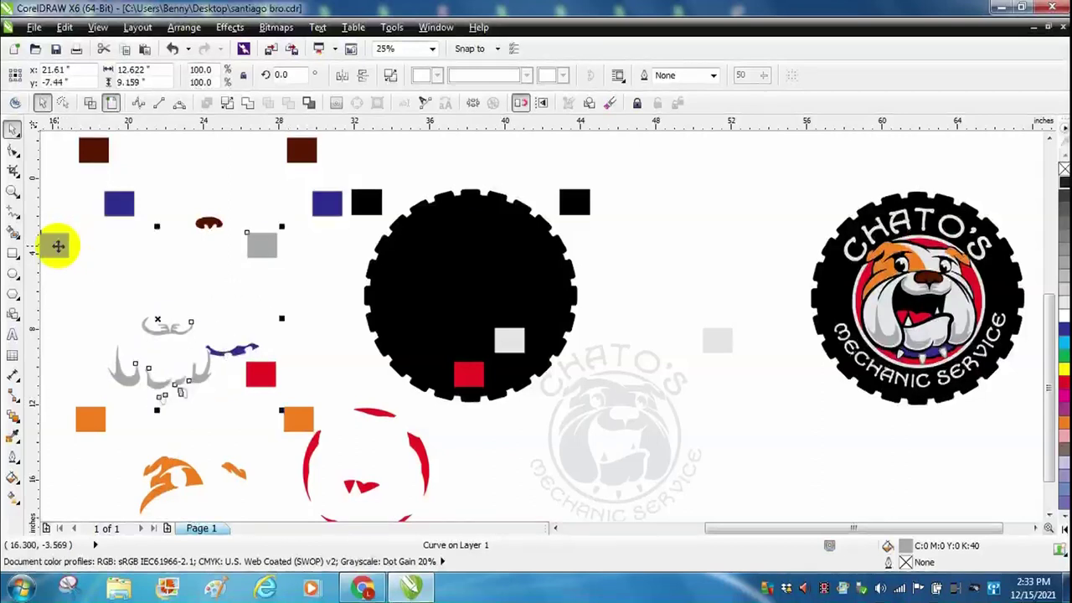
left_click(279, 310)
left_click_drag(239, 355, 161, 316)
left_click(299, 318)
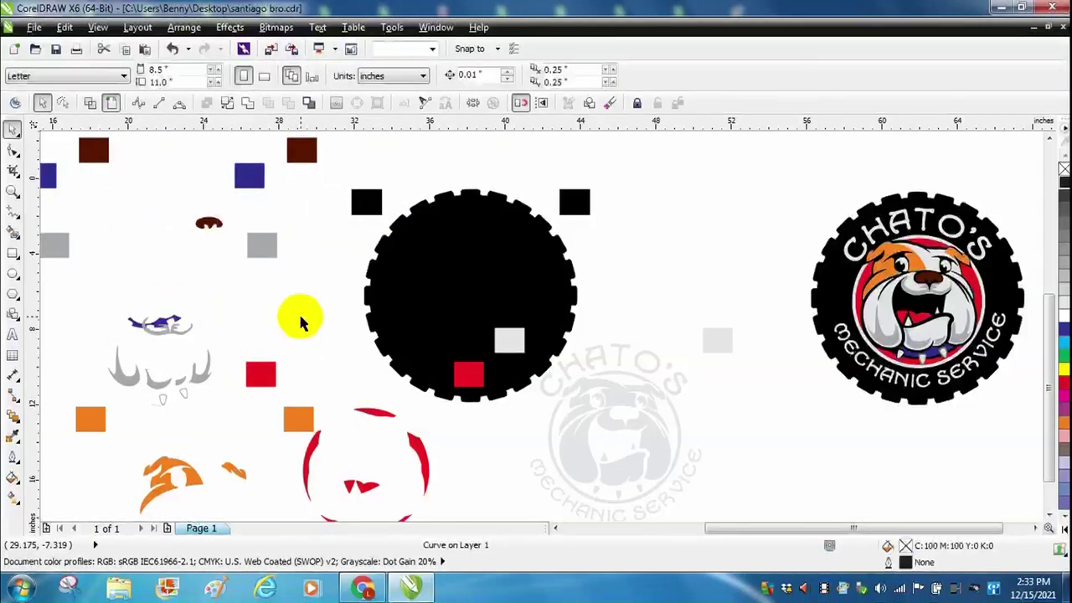
Move the red layer clear of the black tire, and shift the tire layer slightly down and across into open space.
left_click(471, 375)
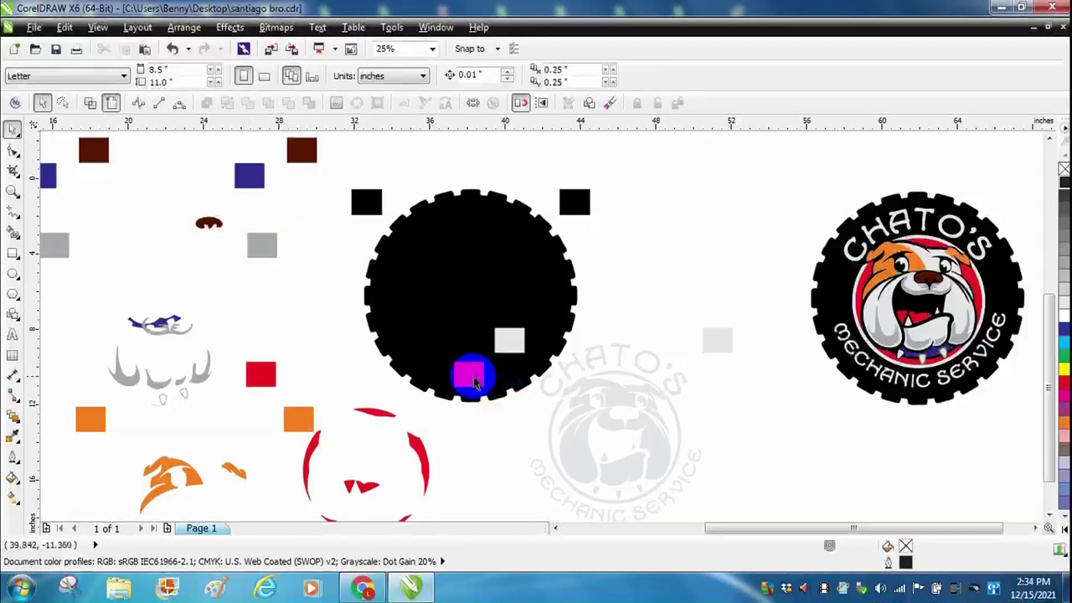
left_click_drag(471, 375, 220, 304)
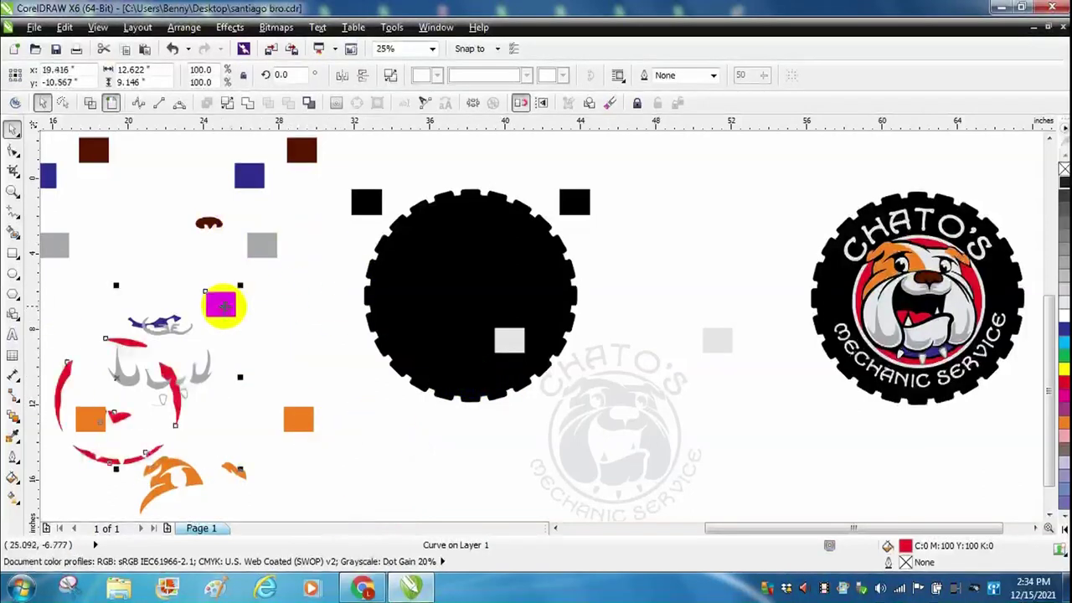
left_click_drag(449, 260, 490, 325)
left_click_drag(491, 277, 527, 294)
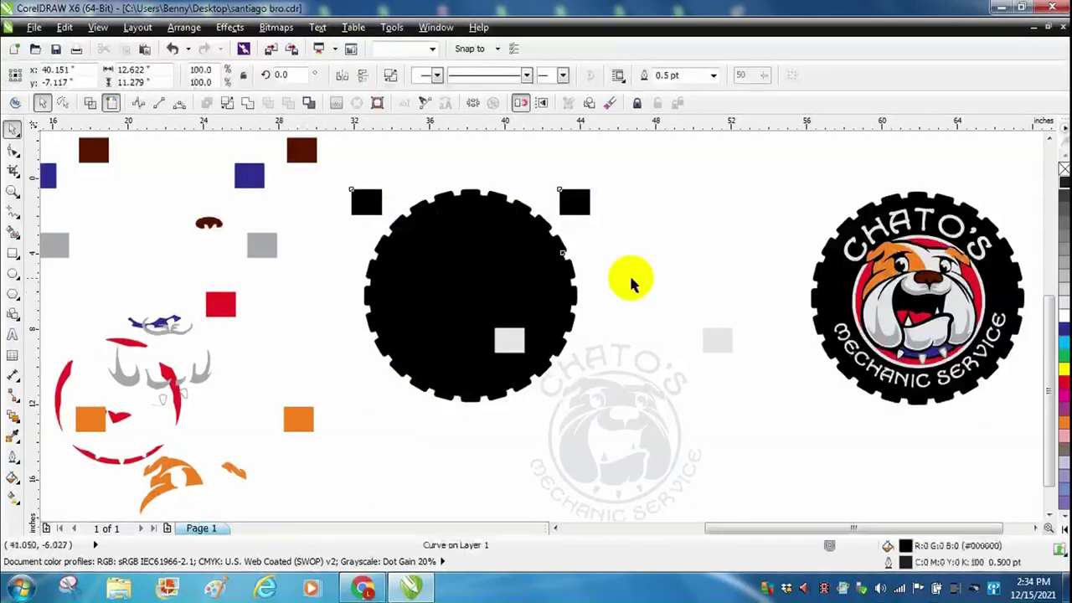
Place the light lettering and face layer on the black tire with their registration squares exactly overlapping.
left_click(619, 383)
left_click_drag(620, 383, 517, 264)
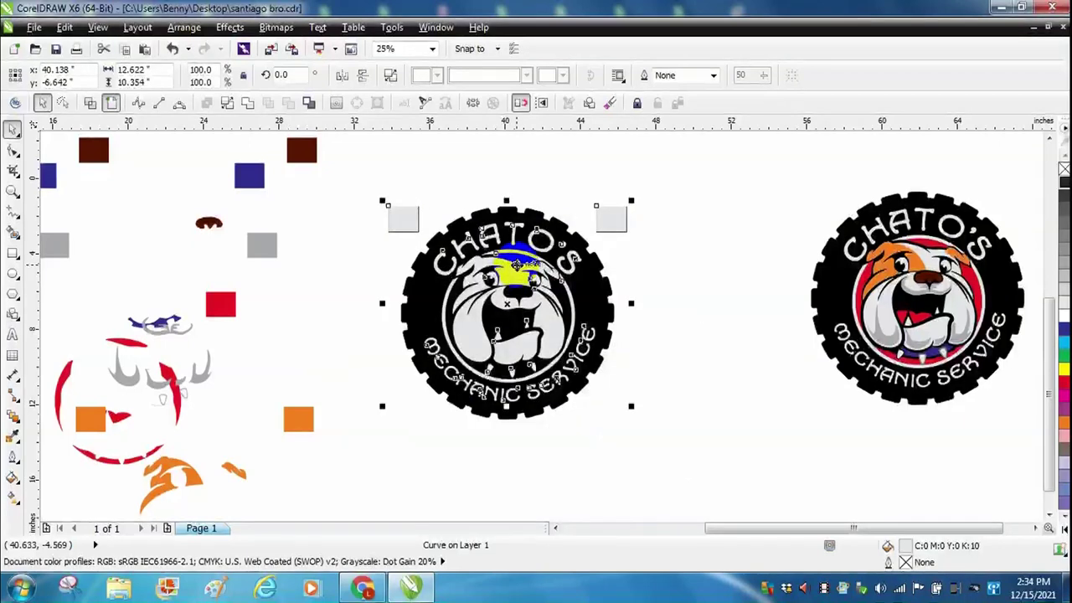
left_click_drag(517, 264, 518, 265)
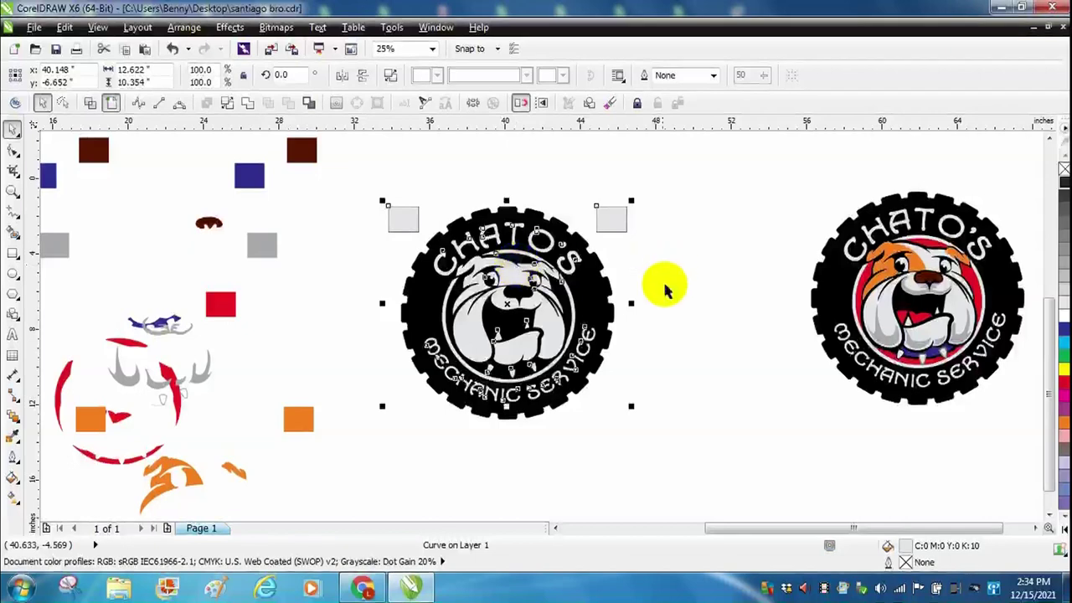
left_click(660, 337)
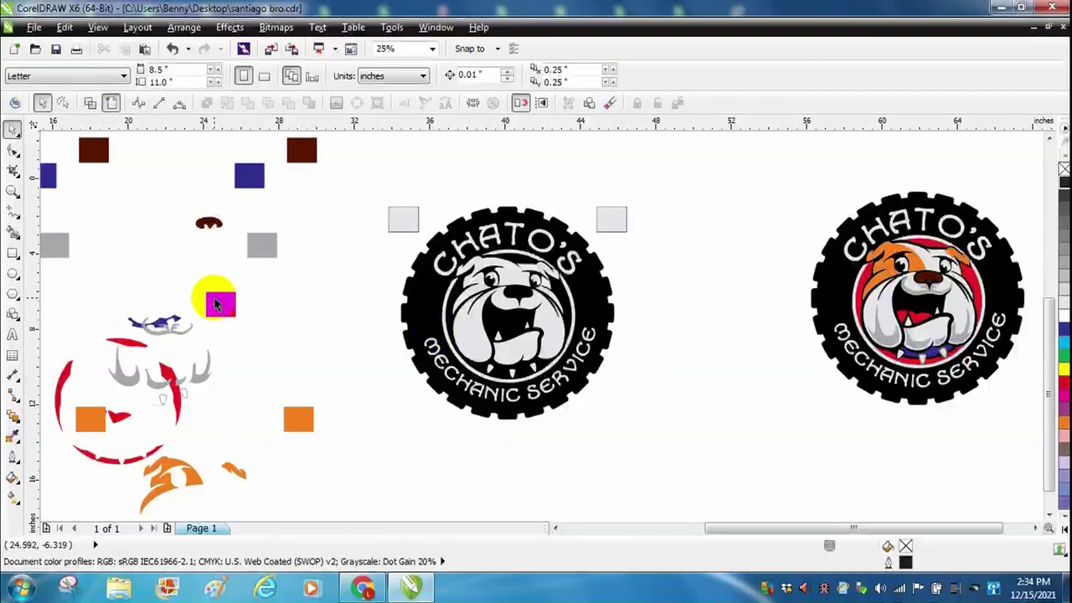
Place the orange patch layer on the assembled logo by aligning its registration squares with the light layer's squares.
left_click(310, 440)
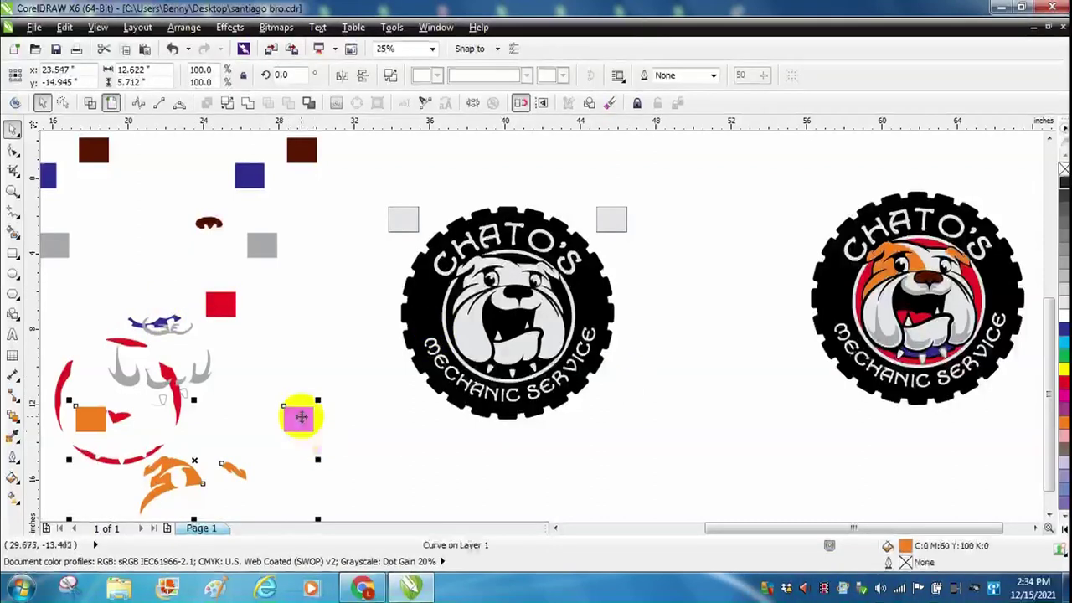
left_click_drag(296, 414, 611, 217)
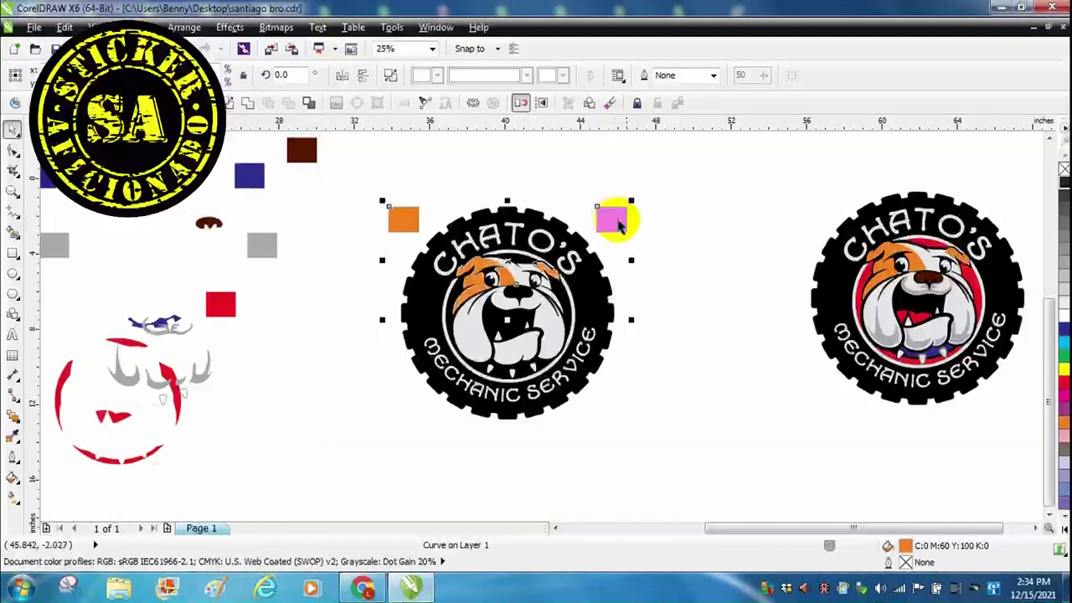
left_click(670, 275)
left_click(544, 311)
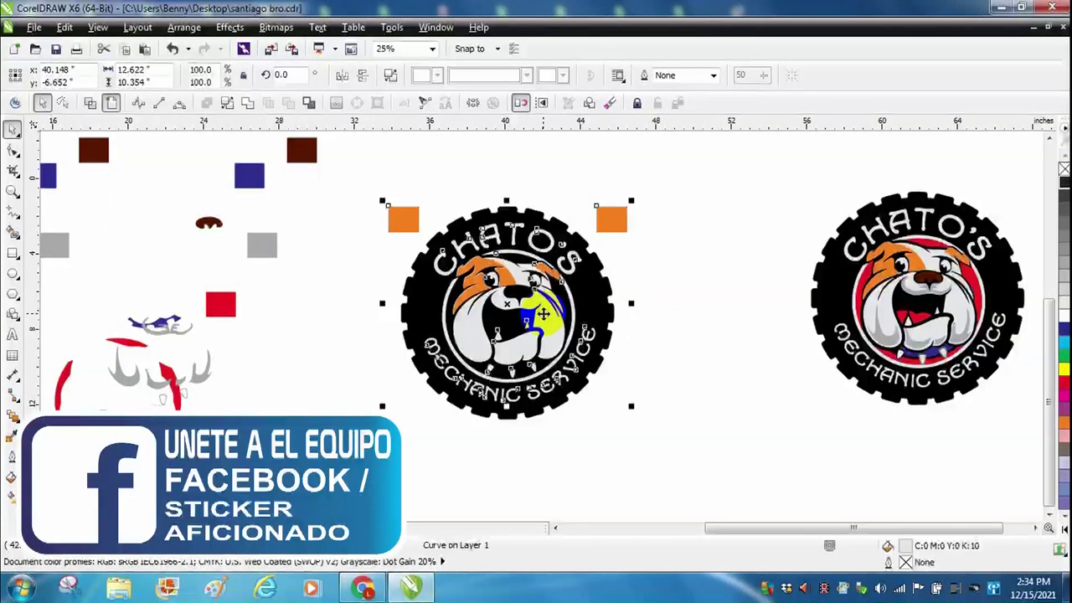
Fine-tune the orange patch layer's alignment, and place the red layer on the logo with its registration squares over the orange ones.
mouse_move(545, 308)
left_mouse_down()
mouse_move(394, 411)
mouse_move(555, 304)
mouse_move(543, 316)
mouse_move(546, 306)
left_mouse_up()
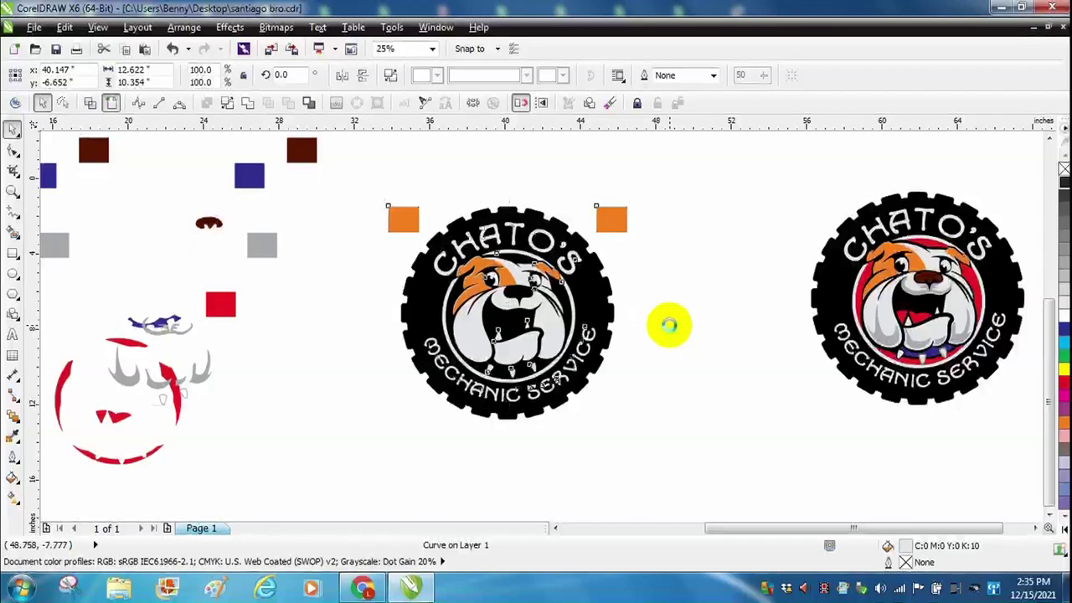
left_click(754, 316)
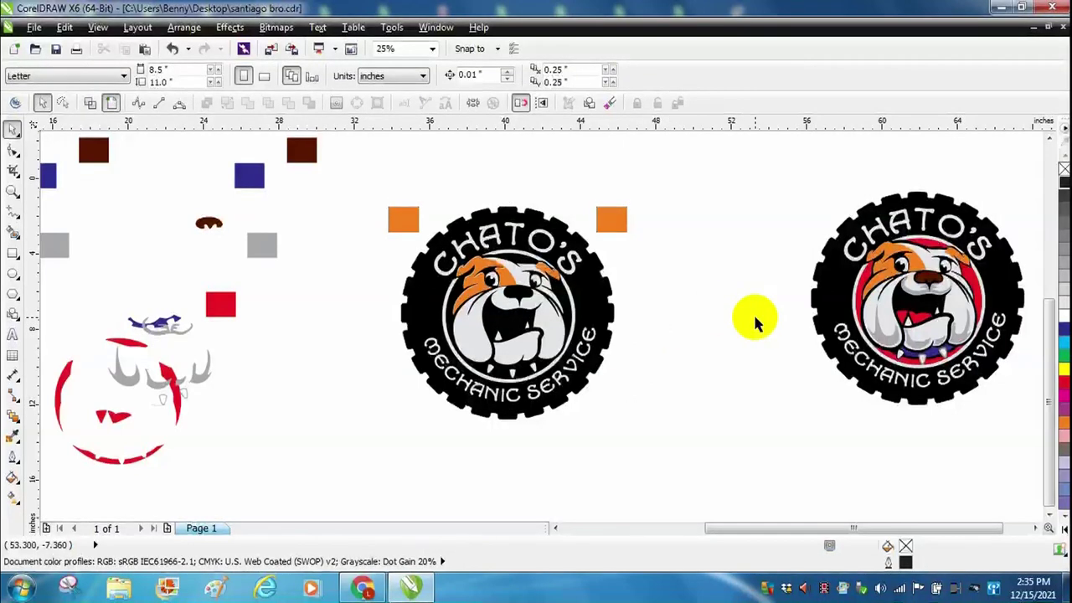
left_click(222, 304)
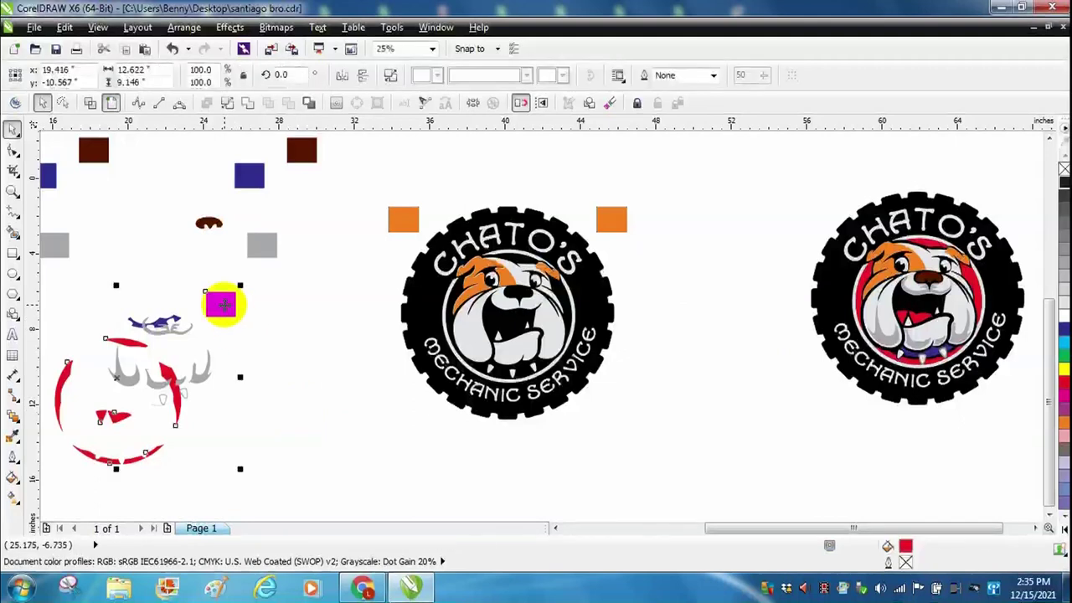
left_click_drag(222, 304, 615, 220)
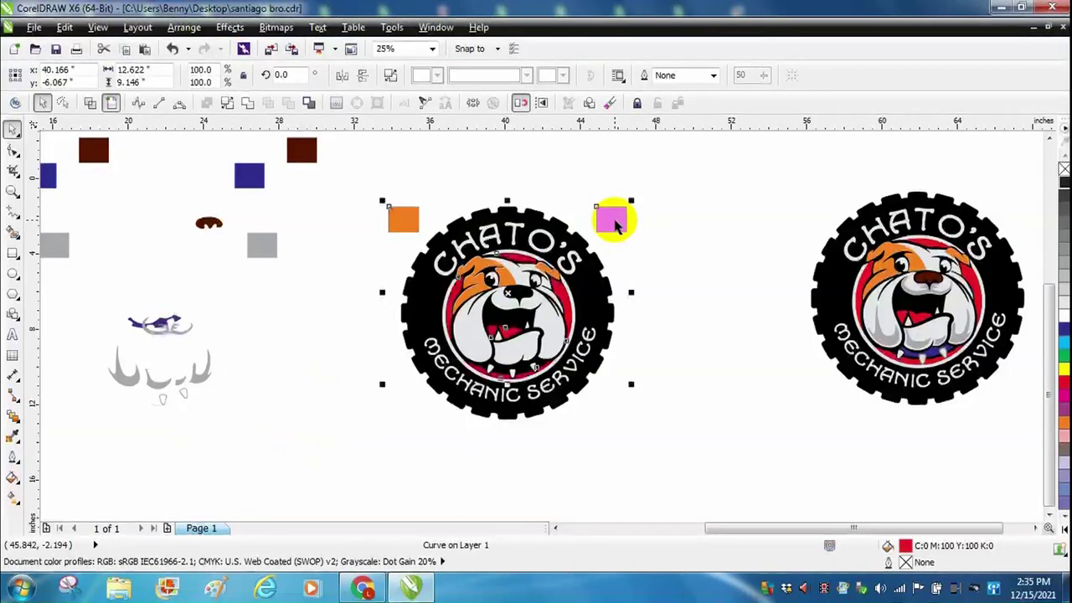
Place the grey shading layer on the assembled logo, fine-tuning its position until its registration squares match the stacked ones.
left_click(186, 330)
left_click_drag(186, 330, 534, 307)
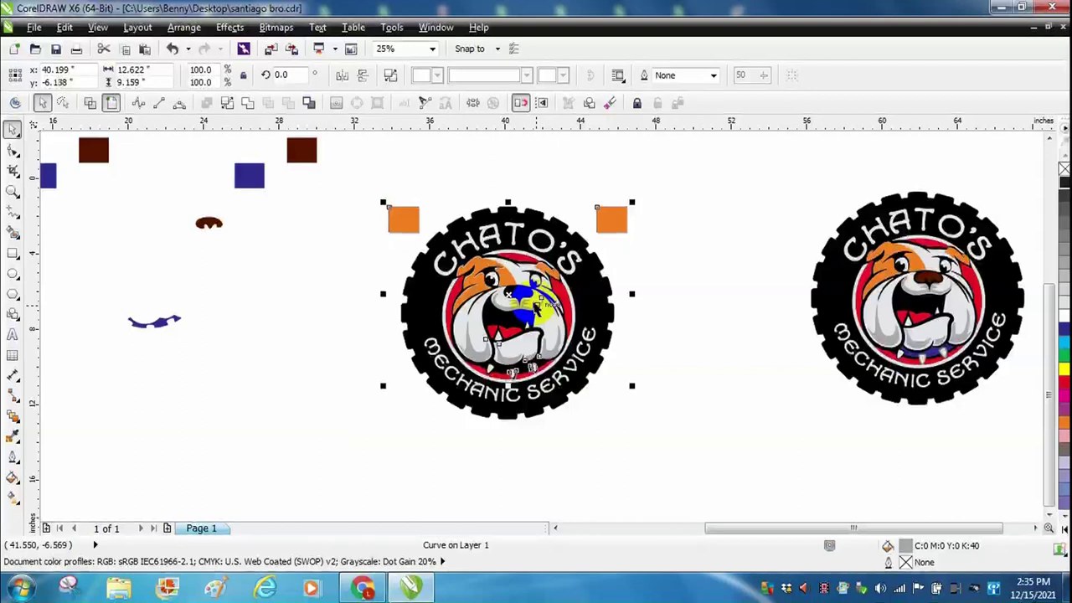
left_click_drag(537, 305, 536, 305)
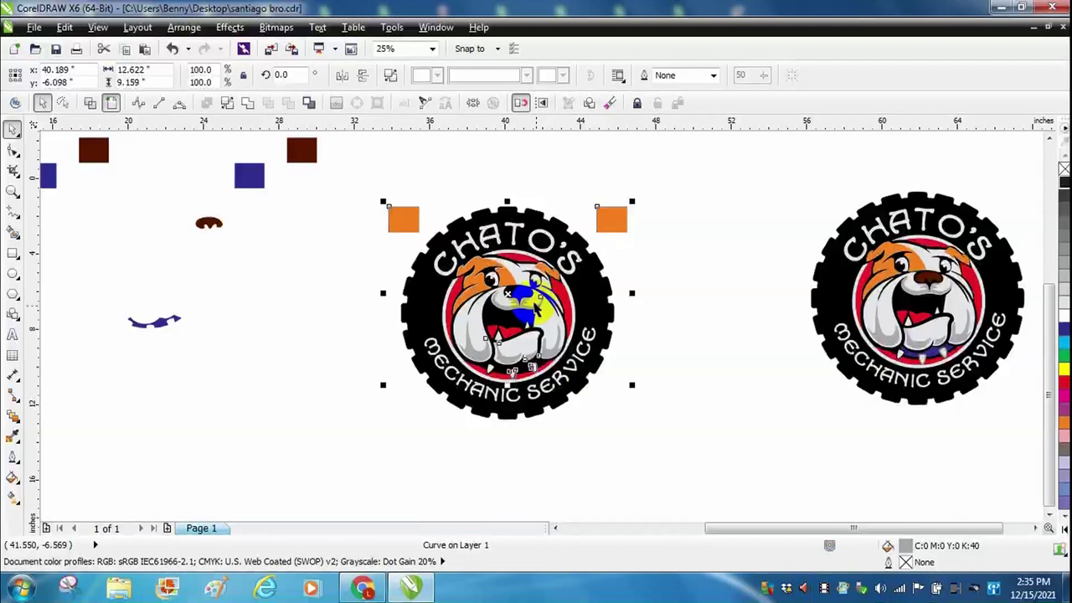
left_click(354, 311)
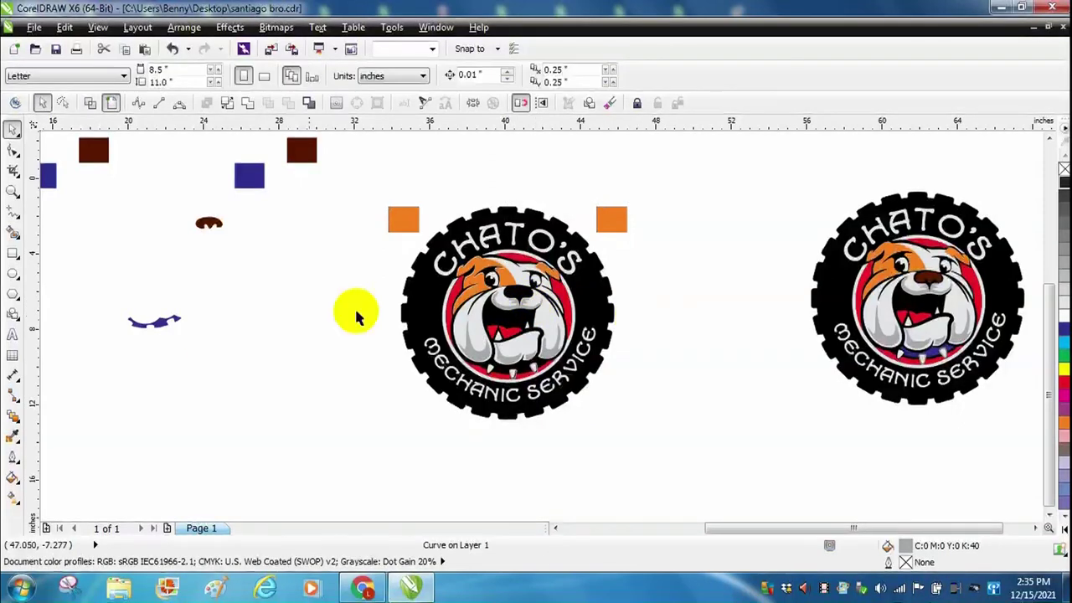
Place the brown nose layer on the bulldog's face with its registration squares over the stacked squares.
left_click(208, 221)
left_click_drag(209, 222, 520, 289)
left_click(713, 313)
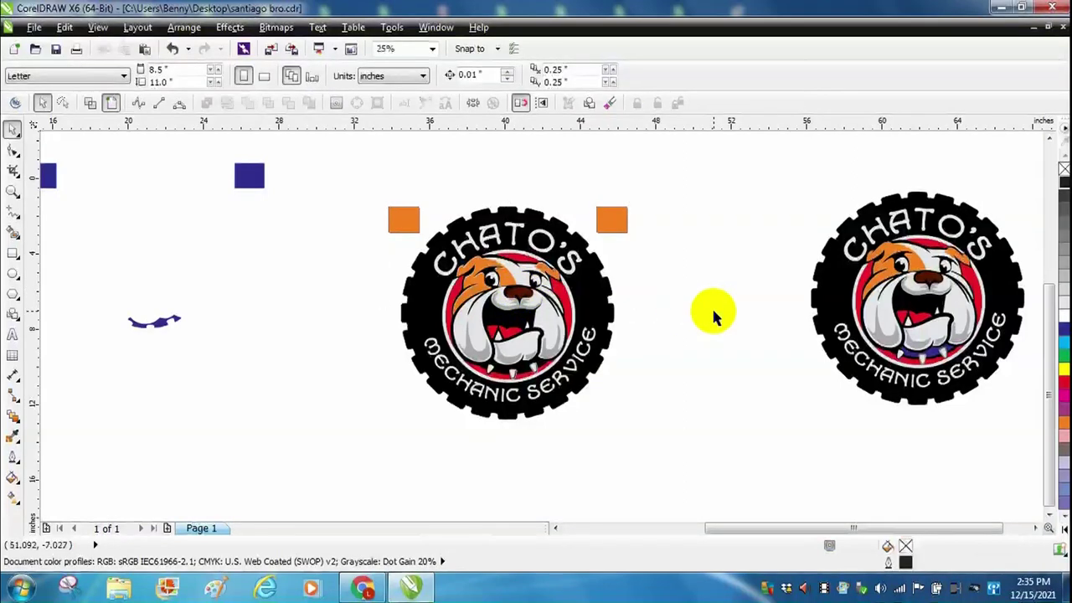
Place the blue collar layer on the assembled logo by aligning its registration squares with the stacked squares.
left_click(258, 176)
left_click_drag(258, 176, 625, 222)
left_click(713, 373)
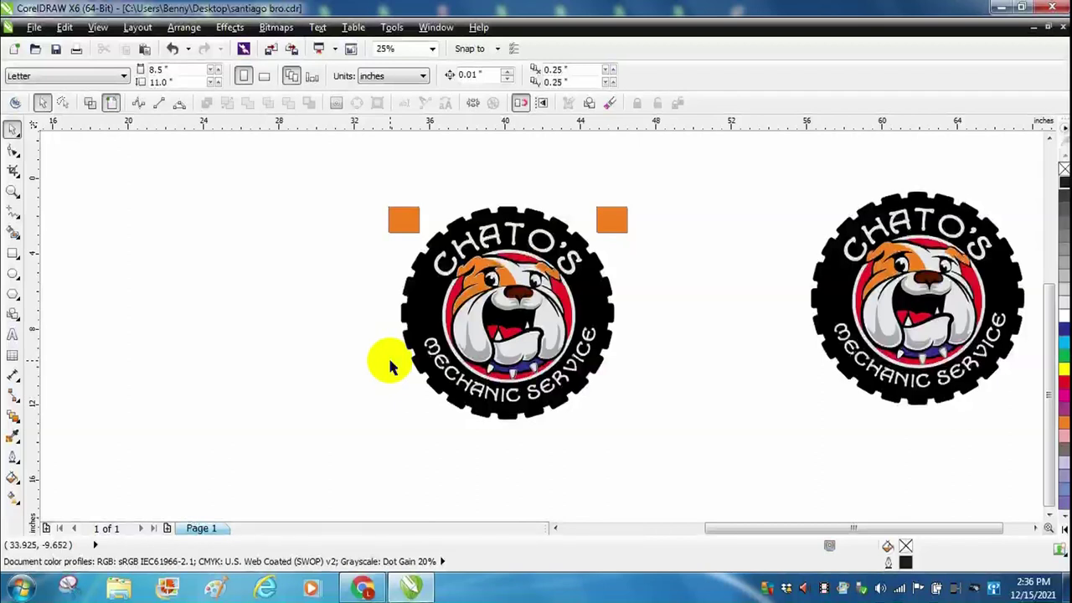
Select all layers of the reassembled logo with their registration squares and move them together about 7.3 inches away from the original logo.
left_click_drag(352, 168, 688, 444)
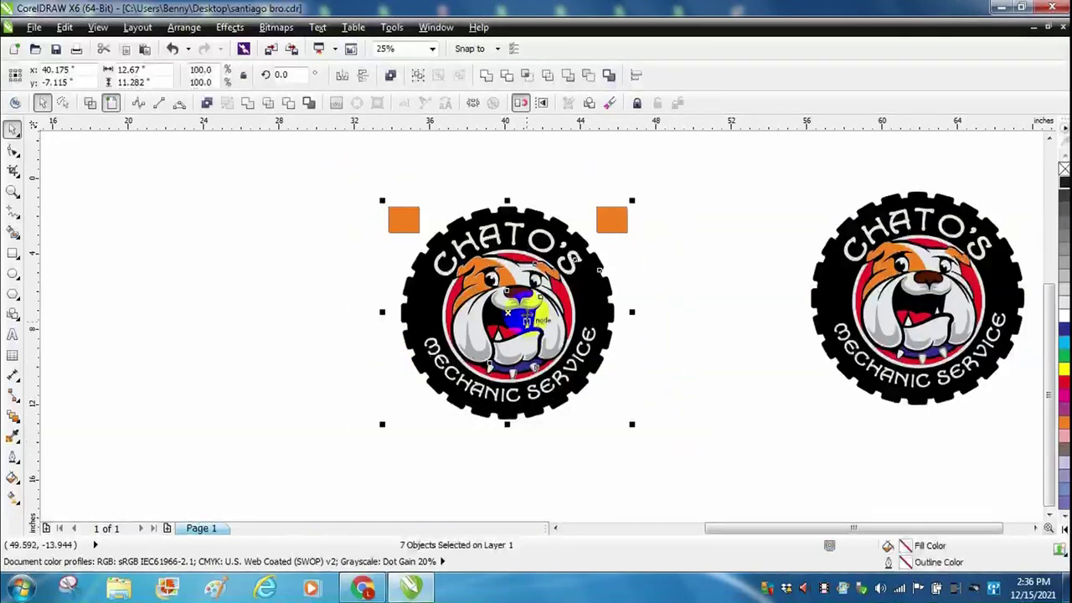
left_click_drag(519, 309, 382, 307)
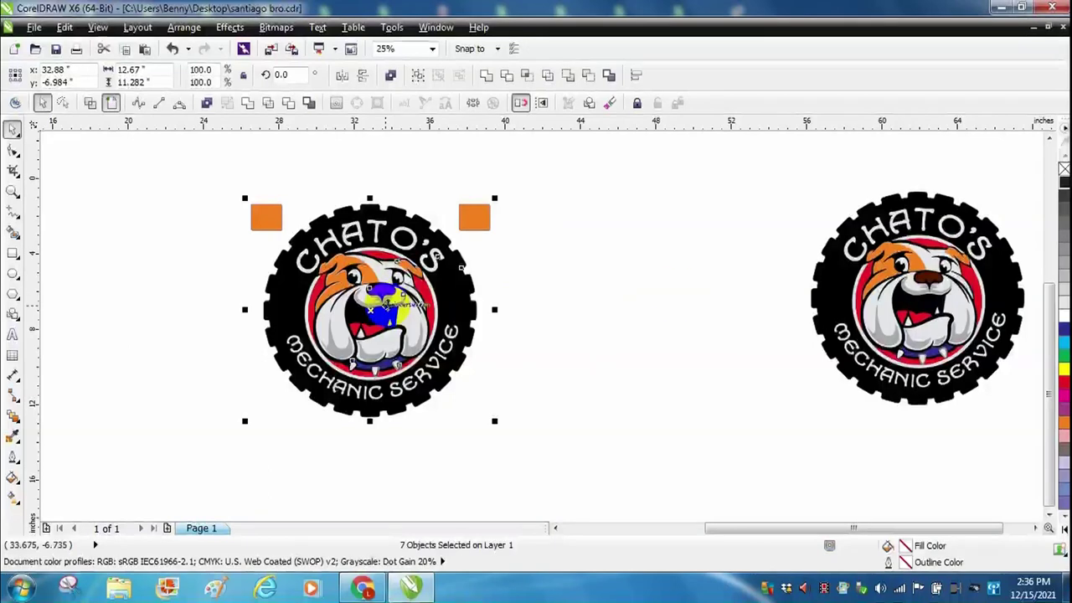
left_click(678, 293)
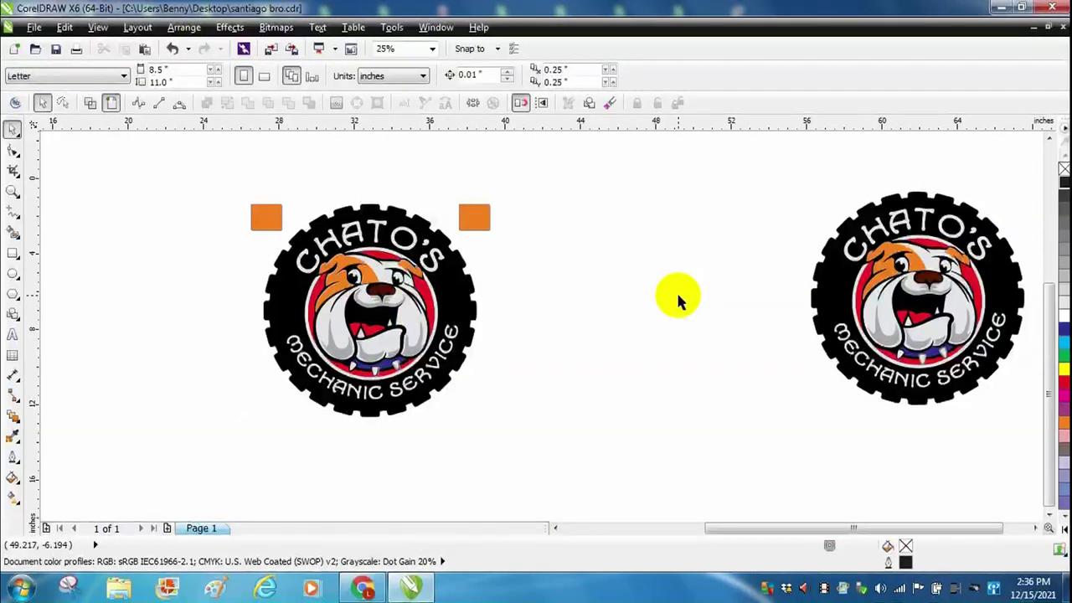